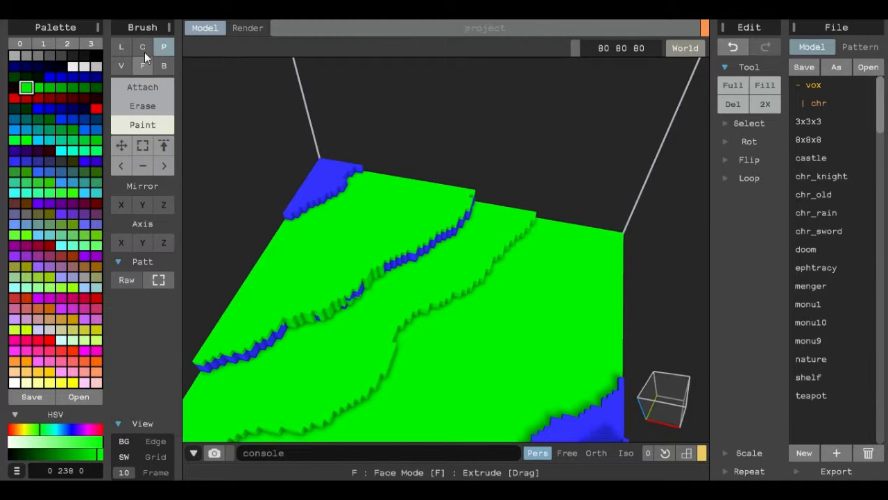
# Paint the remaining blue edges of the terraces green with a size 5 cube voxel brush.
pyautogui.click(120, 65)
pyautogui.click(283, 355)
pyautogui.moveTo(283, 355)
pyautogui.mouseDown(button='right')
pyautogui.moveTo(411, 370)
pyautogui.moveTo(574, 267)
pyautogui.moveTo(509, 360)
pyautogui.moveTo(442, 345)
pyautogui.moveTo(415, 381)
pyautogui.moveTo(312, 341)
pyautogui.mouseUp(button='right')
pyautogui.scroll(4, 148, 297)
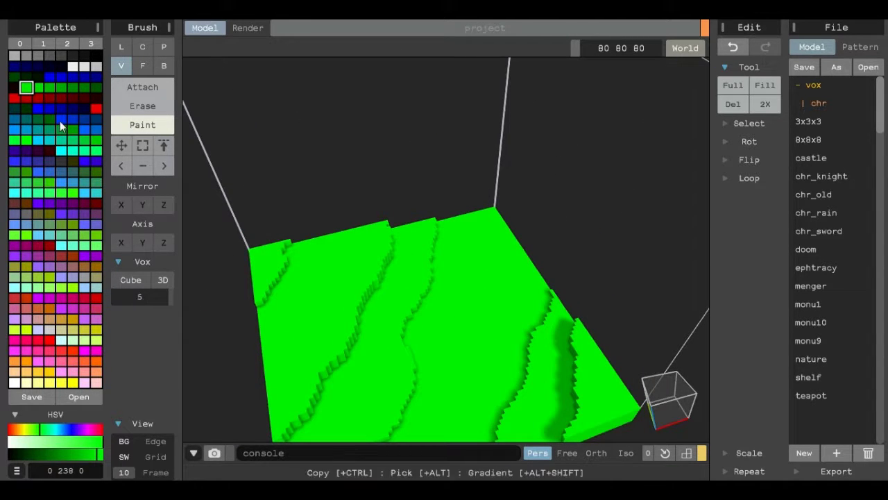
# Try to paint a river stroke across the lower terrace in blue (0 51 255).
pyautogui.click(59, 121)
pyautogui.moveTo(488, 221)
pyautogui.mouseDown()
pyautogui.moveTo(479, 316)
pyautogui.moveTo(445, 416)
pyautogui.mouseUp()
pyautogui.moveTo(444, 416)
pyautogui.mouseDown(button='right')
pyautogui.moveTo(403, 389)
pyautogui.moveTo(348, 373)
pyautogui.mouseUp(button='right')
pyautogui.hotkey('ctrl', 'z')
# Erase a winding river channel diagonally across the lowest terrace with a size 2 cube voxel brush.
pyautogui.click(142, 106)
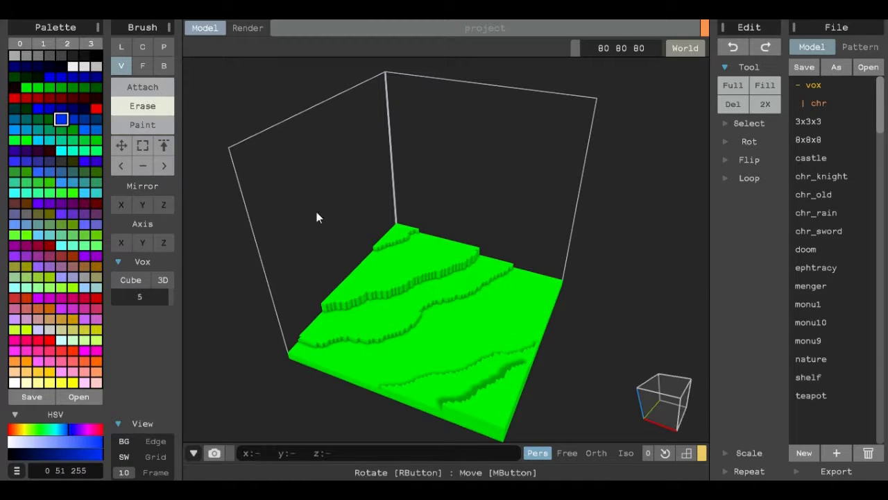
pyautogui.scroll(-3, 149, 297)
pyautogui.click(374, 372)
pyautogui.moveTo(375, 372); pyautogui.dragTo(380, 378, button='right')
pyautogui.moveTo(381, 377)
pyautogui.mouseDown()
pyautogui.moveTo(442, 305)
pyautogui.moveTo(451, 318)
pyautogui.moveTo(551, 201)
pyautogui.mouseUp()
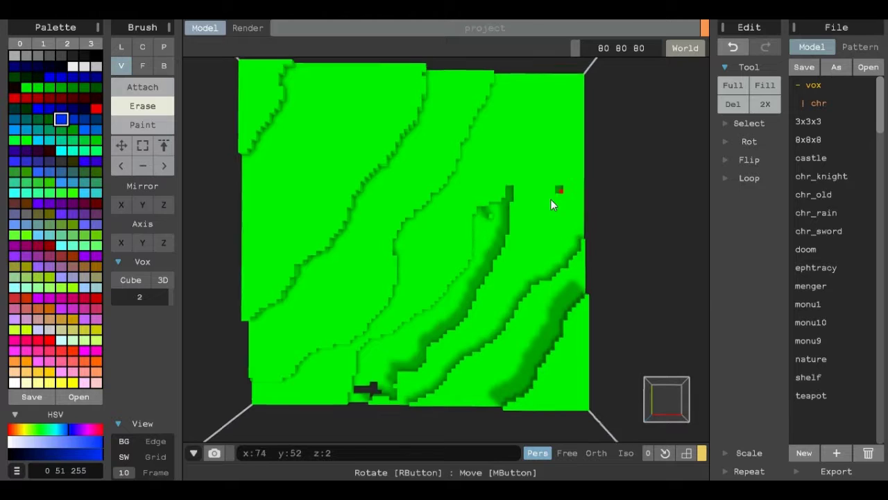
pyautogui.moveTo(551, 201); pyautogui.dragTo(442, 245, button='middle')
pyautogui.moveTo(442, 245)
pyautogui.mouseDown()
pyautogui.moveTo(484, 182)
pyautogui.moveTo(526, 163)
pyautogui.moveTo(448, 295)
pyautogui.moveTo(484, 242)
pyautogui.moveTo(475, 255)
pyautogui.moveTo(470, 224)
pyautogui.moveTo(452, 256)
pyautogui.moveTo(493, 206)
pyautogui.moveTo(329, 402)
pyautogui.moveTo(429, 313)
pyautogui.moveTo(456, 345)
pyautogui.mouseUp()
pyautogui.moveTo(455, 343); pyautogui.dragTo(440, 317, button='right')
# Fill the erased river channel with blue (0 51 255) voxels by attaching faces.
pyautogui.press('a')
pyautogui.press('f')
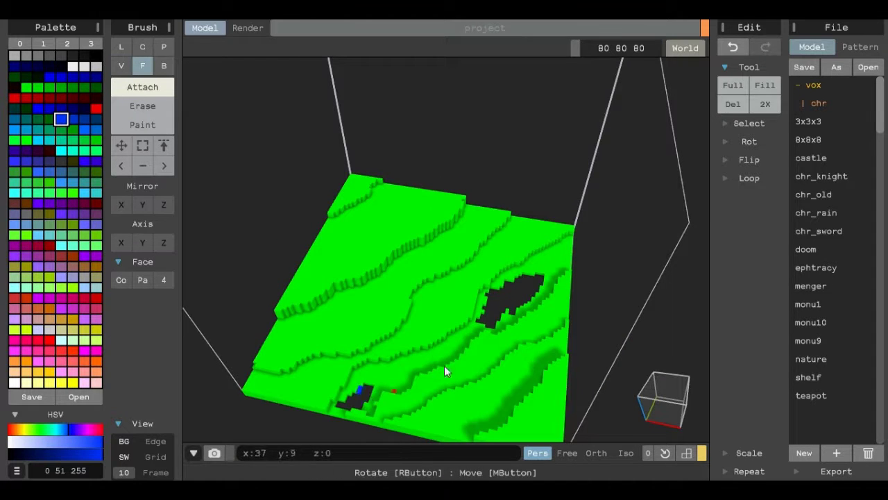
pyautogui.scroll(5, 540, 391)
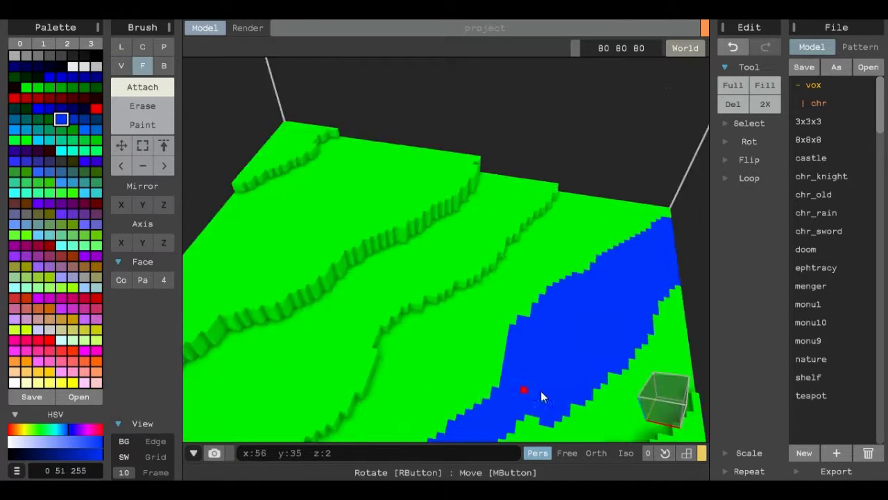
# Open the render view, set the blue water colour's material to Glass, and return to the model.
pyautogui.moveTo(549, 396); pyautogui.dragTo(285, 97, button='right')
pyautogui.click(248, 28)
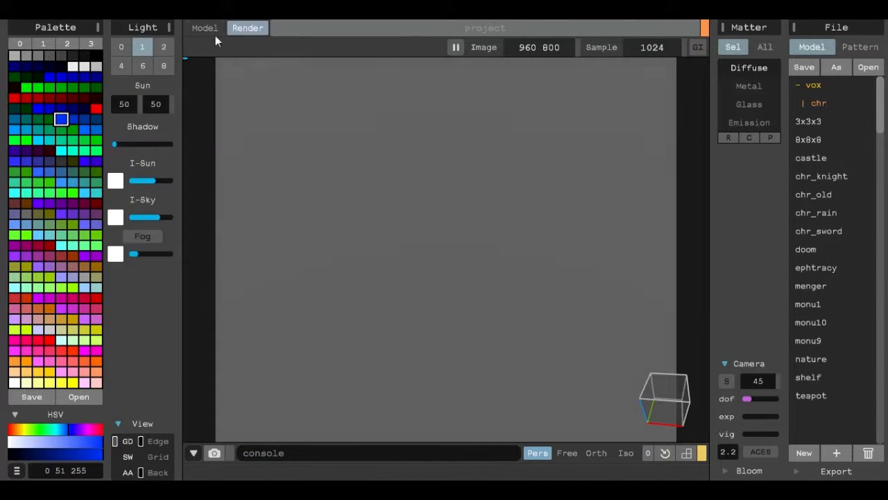
pyautogui.click(205, 28)
pyautogui.click(248, 28)
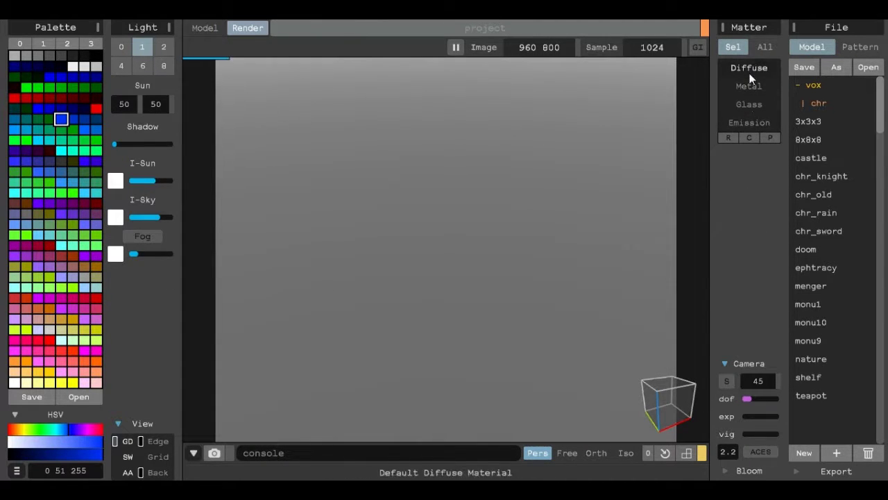
pyautogui.click(749, 104)
pyautogui.press('Tab')
# Place a single orange-brown (176 58 0) voxel at the river's edge with a size 1 cube brush.
pyautogui.moveTo(564, 218); pyautogui.dragTo(451, 354, button='right')
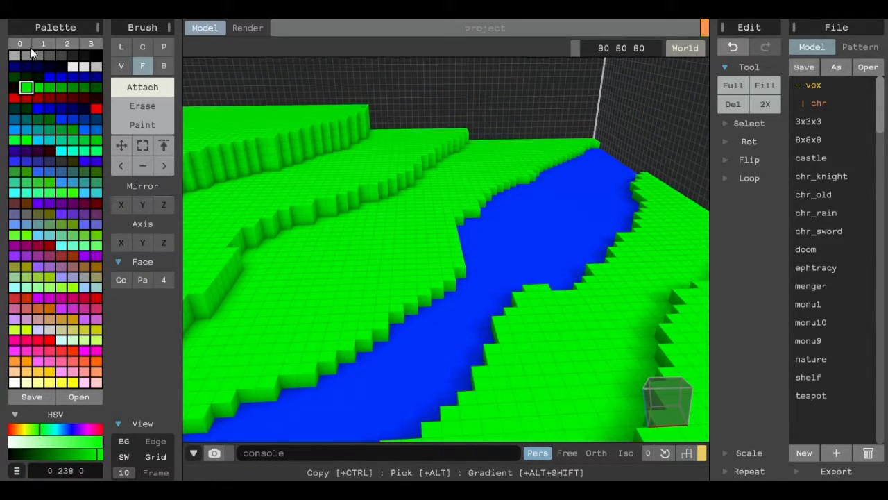
pyautogui.click(73, 255)
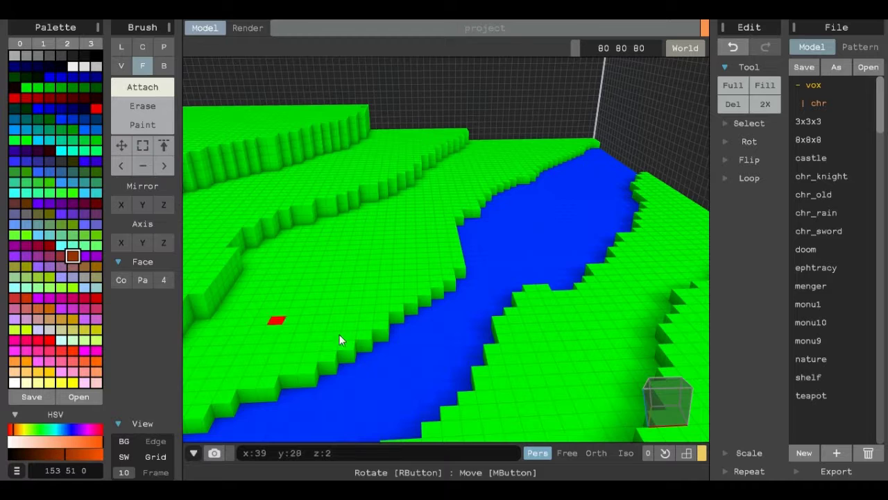
pyautogui.hotkey('ctrl', 'z')
pyautogui.click(151, 104)
pyautogui.click(149, 93)
pyautogui.click(495, 322)
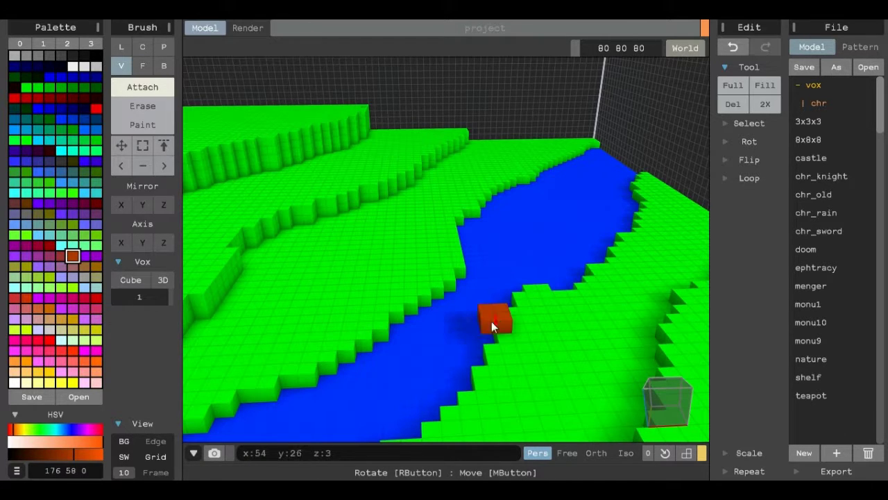
# Extrude the orange-brown voxel across the river and widen it into a flat bridge deck.
pyautogui.moveTo(447, 334)
pyautogui.mouseDown(button='right')
pyautogui.moveTo(479, 312)
pyautogui.moveTo(440, 286)
pyautogui.mouseUp(button='right')
pyautogui.press('f')
pyautogui.moveTo(440, 286)
pyautogui.mouseDown()
pyautogui.moveTo(416, 371)
pyautogui.moveTo(413, 360)
pyautogui.mouseUp()
pyautogui.moveTo(413, 359)
pyautogui.mouseDown(button='right')
pyautogui.moveTo(425, 331)
pyautogui.moveTo(383, 322)
pyautogui.moveTo(449, 328)
pyautogui.moveTo(434, 384)
pyautogui.moveTo(435, 338)
pyautogui.moveTo(464, 347)
pyautogui.mouseUp(button='right')
pyautogui.press('e')
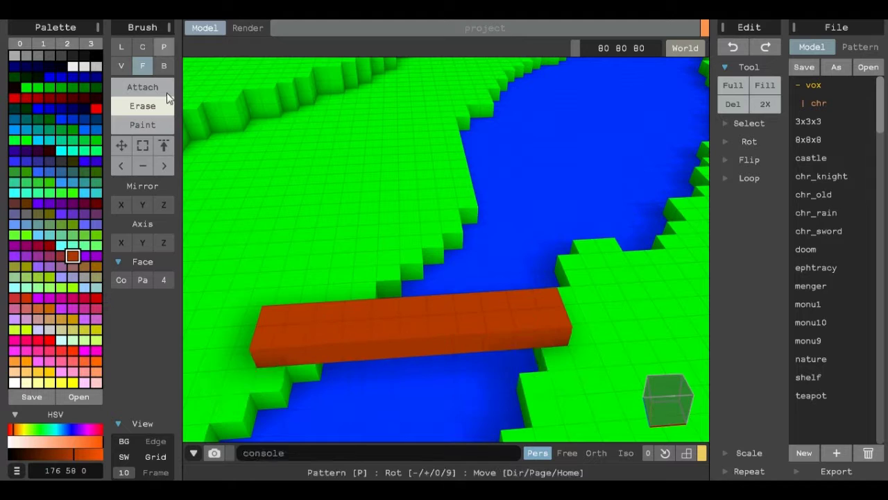
# Add a second layer to the bridge deck and erase the lower voxels spanning the water.
pyautogui.click(166, 88)
pyautogui.press('e')
pyautogui.press('v')
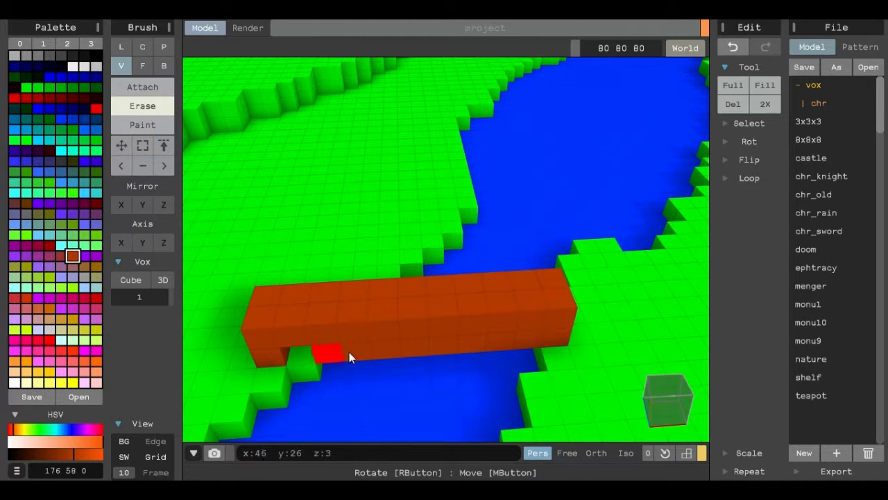
pyautogui.moveTo(349, 352); pyautogui.dragTo(531, 333)
pyautogui.moveTo(531, 339); pyautogui.dragTo(402, 401, button='right')
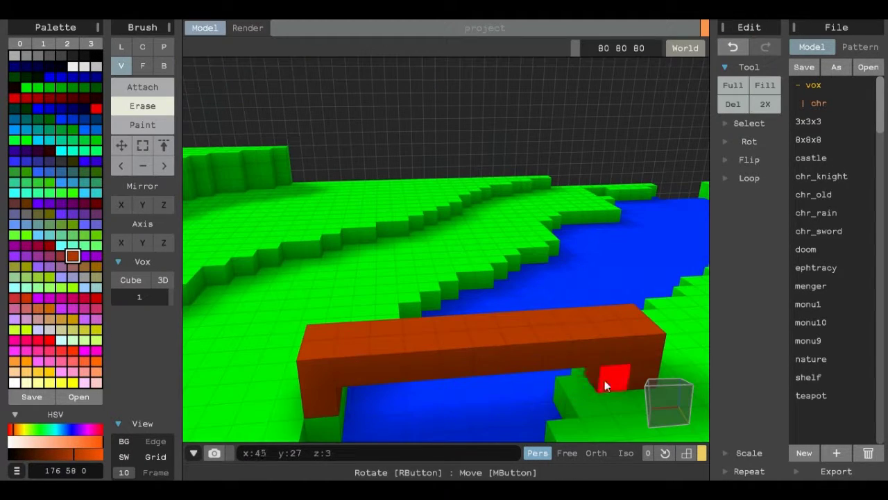
# Extend the bridge with a lower step at each end by attaching faces.
pyautogui.press('a')
pyautogui.moveTo(434, 338)
pyautogui.mouseDown(button='right')
pyautogui.moveTo(582, 329)
pyautogui.moveTo(305, 405)
pyautogui.moveTo(561, 354)
pyautogui.moveTo(382, 351)
pyautogui.moveTo(424, 322)
pyautogui.moveTo(212, 280)
pyautogui.mouseUp(button='right')
pyautogui.press('r')
pyautogui.press('f')
pyautogui.press('a')
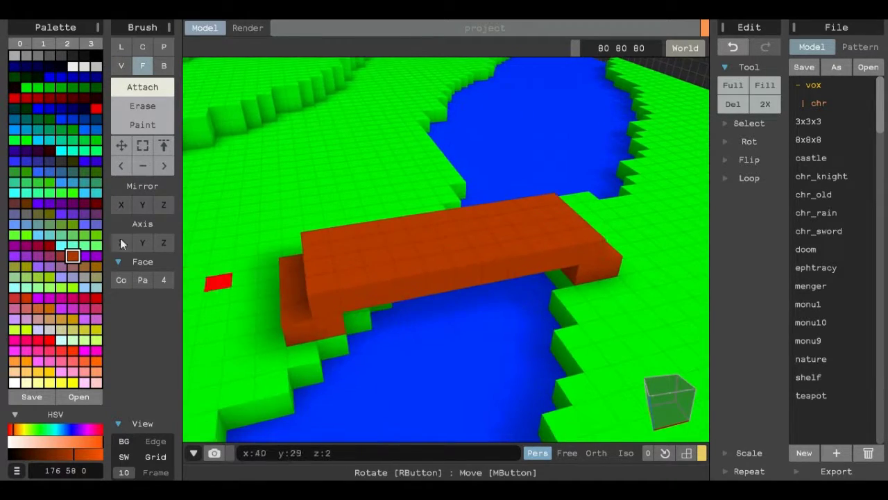
# Build dark grey railings with stepped ends along both sides of the bridge.
pyautogui.press('v')
pyautogui.moveTo(307, 356)
pyautogui.mouseDown()
pyautogui.moveTo(332, 297)
pyautogui.moveTo(338, 348)
pyautogui.moveTo(361, 293)
pyautogui.moveTo(481, 279)
pyautogui.mouseUp()
pyautogui.moveTo(481, 279); pyautogui.dragTo(514, 317, button='right')
pyautogui.moveTo(514, 317); pyautogui.dragTo(578, 401)
pyautogui.moveTo(578, 401); pyautogui.dragTo(494, 334, button='right')
pyautogui.moveTo(236, 288); pyautogui.dragTo(410, 313)
pyautogui.moveTo(410, 313)
pyautogui.mouseDown(button='right')
pyautogui.moveTo(507, 412)
pyautogui.moveTo(483, 384)
pyautogui.moveTo(389, 361)
pyautogui.mouseUp(button='right')
pyautogui.click(61, 256)
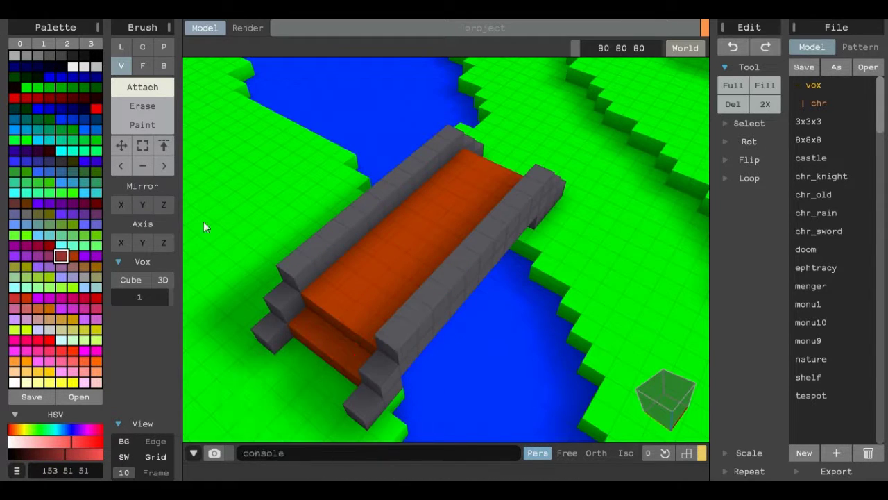
pyautogui.click(143, 124)
pyautogui.hotkey('ctrl', 'z')
# Switch to the uniform grey palette 3 and recolour the terrain's swatch dark green (9 75 0).
pyautogui.click(96, 266)
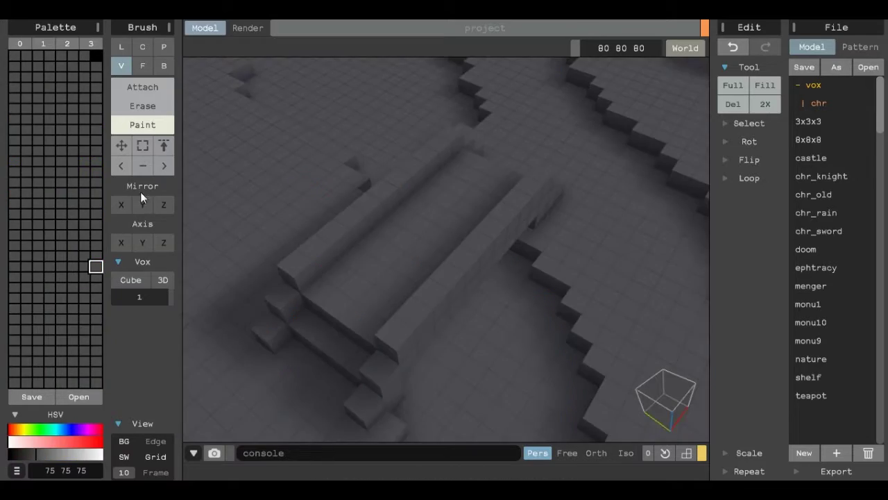
pyautogui.moveTo(209, 226); pyautogui.dragTo(355, 315, button='right')
pyautogui.click(26, 87)
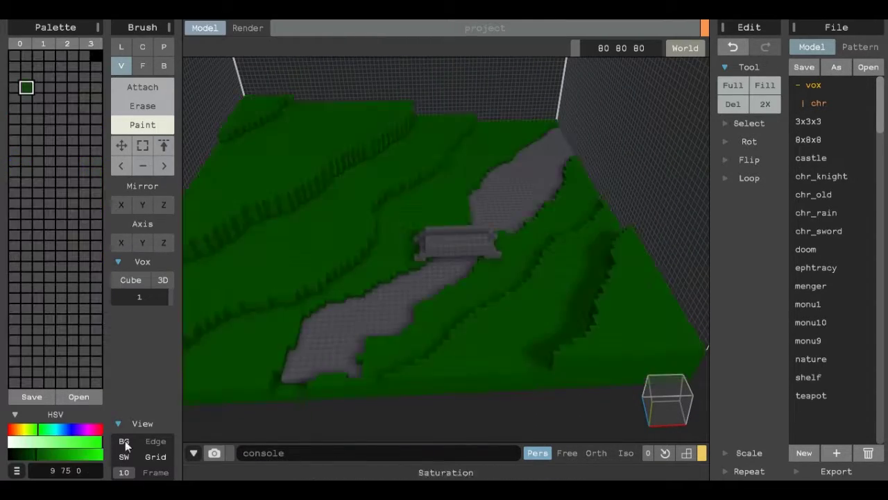
# Recolour the bridge deck's swatch brown (119 43 0) and go back to palette 0.
pyautogui.click(73, 256)
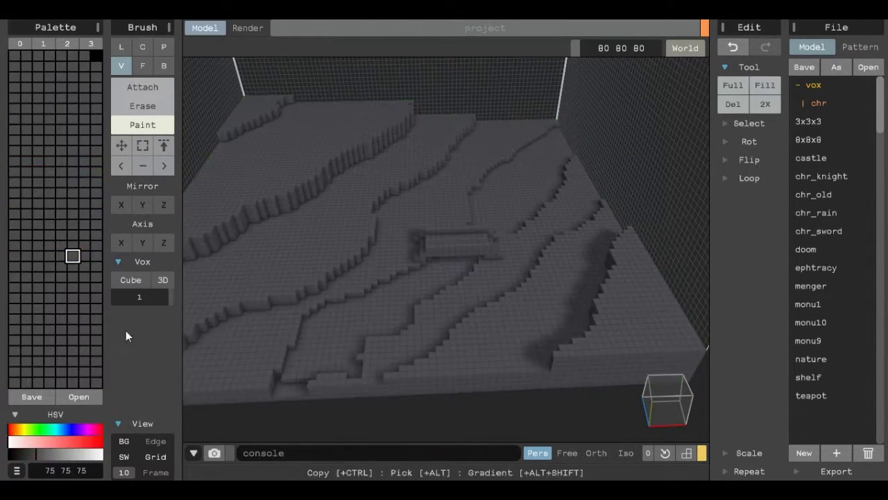
pyautogui.scroll(5, 436, 268)
pyautogui.click(26, 431)
pyautogui.moveTo(28, 435); pyautogui.dragTo(56, 454)
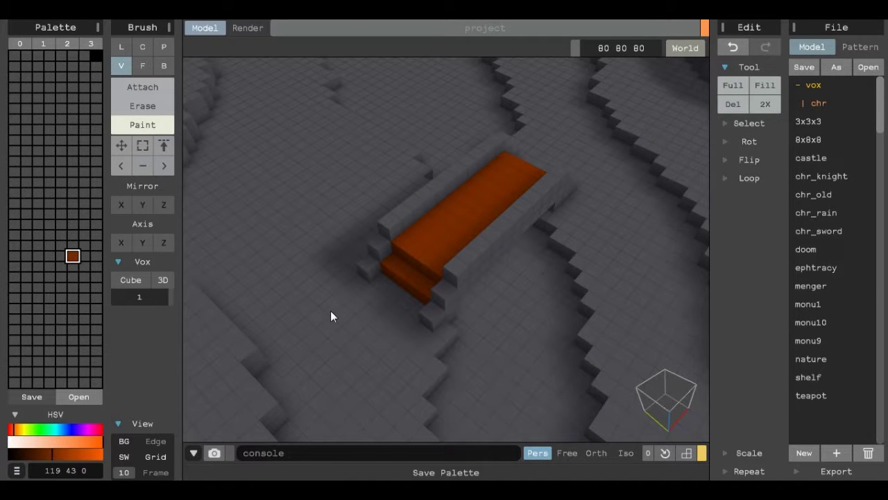
pyautogui.click(19, 43)
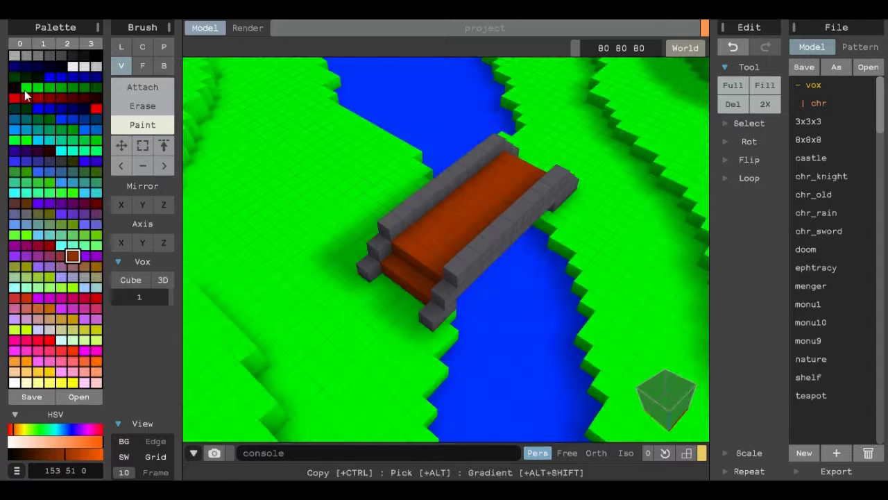
# Load palette 3 and set the terrain's swatch to bright green (15 229 0).
pyautogui.click(90, 43)
pyautogui.click(39, 429)
pyautogui.moveTo(41, 442); pyautogui.dragTo(110, 441)
pyautogui.click(94, 454)
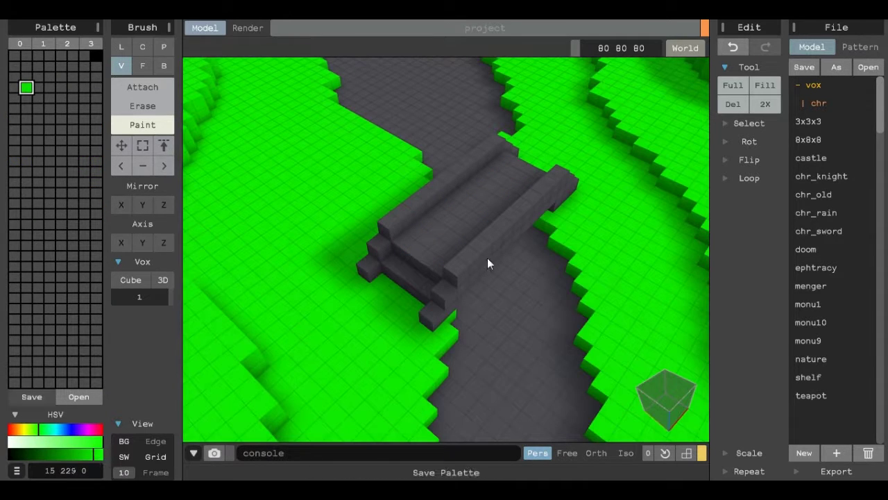
# Recolour the bridge deck's swatch brown and the river's swatch blue (0 93 131).
pyautogui.click(72, 256)
pyautogui.moveTo(51, 458); pyautogui.dragTo(57, 451)
pyautogui.click(61, 119)
pyautogui.click(61, 429)
pyautogui.scroll(-5, 469, 290)
pyautogui.moveTo(469, 290); pyautogui.dragTo(421, 330, button='right')
pyautogui.scroll(3, 422, 330)
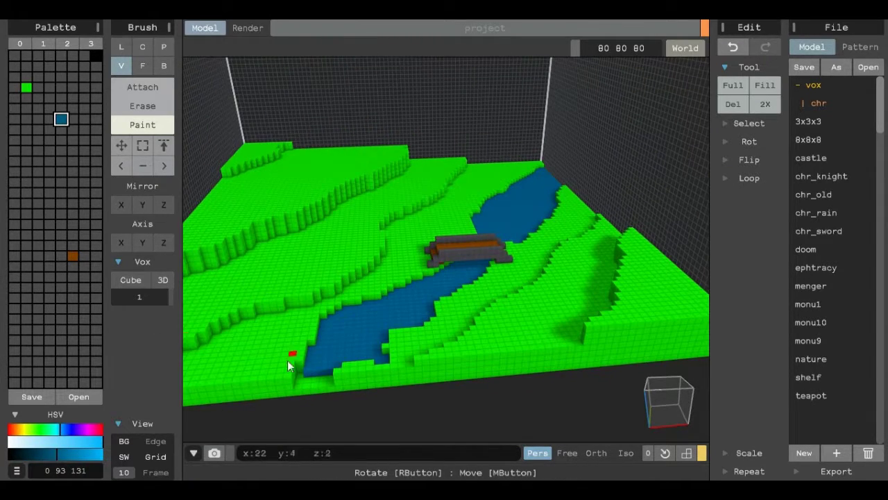
# In the render view, raise the water's glass, roughness and attenuation amounts and set the shadow amount to maximum.
pyautogui.click(142, 86)
pyautogui.click(248, 28)
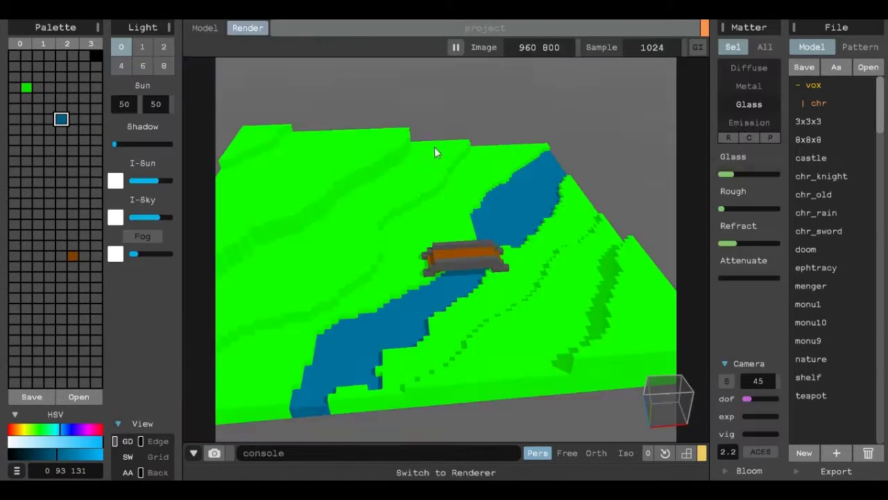
pyautogui.click(758, 181)
pyautogui.moveTo(519, 298); pyautogui.dragTo(561, 261, button='right')
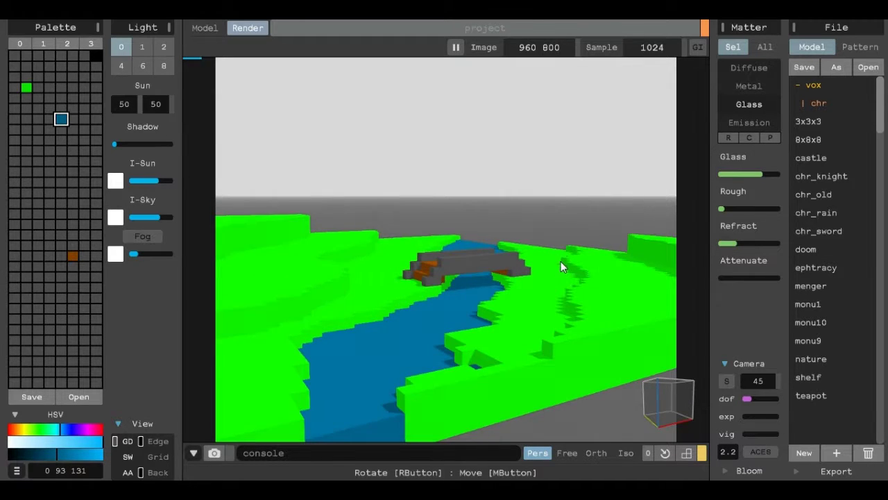
pyautogui.click(749, 209)
pyautogui.click(735, 278)
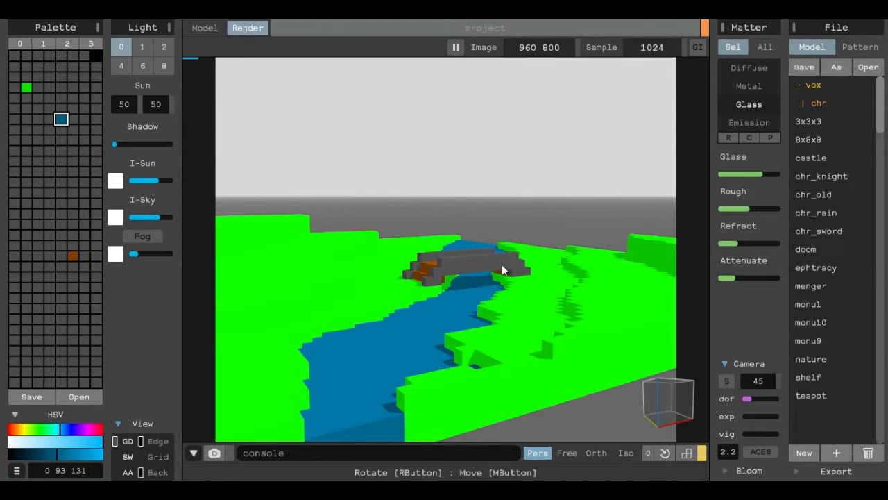
pyautogui.click(172, 144)
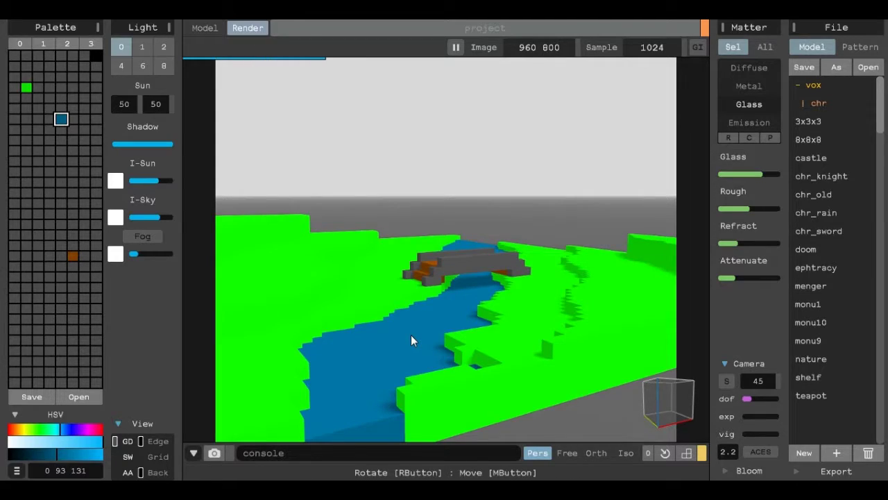
pyautogui.press('Tab')
# Set the swatch beside the terrain green to dark green (0 121 0).
pyautogui.moveTo(431, 270); pyautogui.dragTo(431, 188, button='right')
pyautogui.click(38, 87)
pyautogui.moveTo(84, 443); pyautogui.dragTo(52, 455)
# Carve a small staircase into each of the two terrace edges on the far bank.
pyautogui.scroll(3, 295, 157)
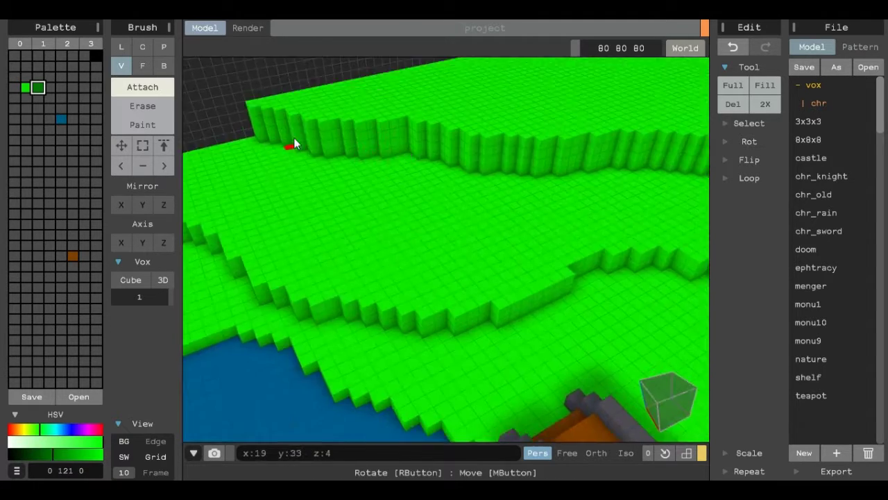
pyautogui.press('e')
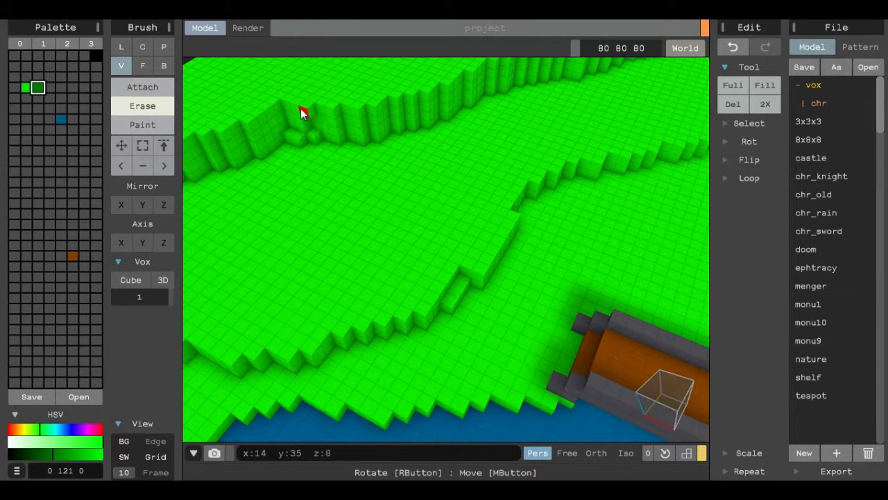
pyautogui.scroll(3, 379, 187)
pyautogui.moveTo(376, 195)
pyautogui.mouseDown()
pyautogui.moveTo(386, 271)
pyautogui.moveTo(411, 200)
pyautogui.moveTo(416, 245)
pyautogui.moveTo(427, 159)
pyautogui.mouseUp()
pyautogui.scroll(-3, 301, 240)
# Paint both terrace staircases with the bridge deck's brown.
pyautogui.click(72, 256)
pyautogui.click(142, 124)
pyautogui.moveTo(427, 159); pyautogui.dragTo(555, 354, button='right')
pyautogui.scroll(-3, 555, 354)
pyautogui.moveTo(501, 304); pyautogui.dragTo(508, 325)
# Paint a speckled dark green (0 121 0) path linking the two staircases and the bridge.
pyautogui.click(38, 87)
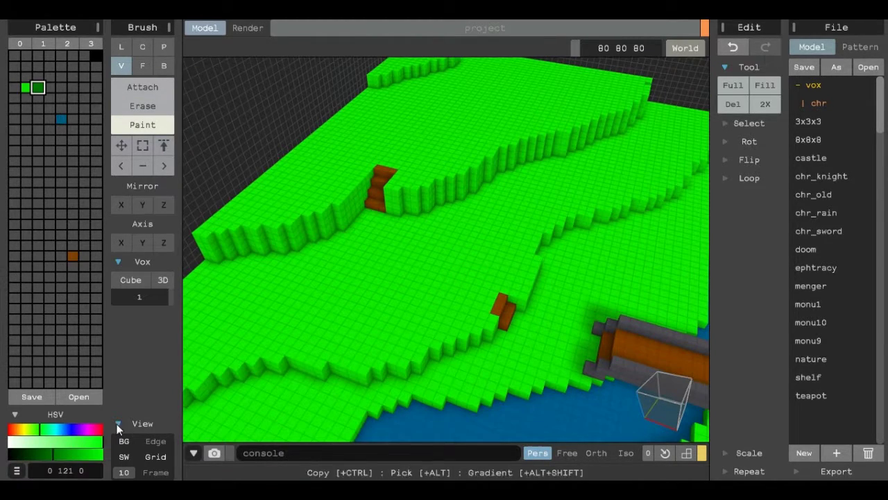
pyautogui.moveTo(359, 206)
pyautogui.mouseDown()
pyautogui.moveTo(385, 245)
pyautogui.moveTo(472, 308)
pyautogui.moveTo(562, 334)
pyautogui.moveTo(520, 324)
pyautogui.moveTo(380, 222)
pyautogui.moveTo(479, 274)
pyautogui.moveTo(380, 251)
pyautogui.moveTo(561, 349)
pyautogui.mouseUp()
pyautogui.moveTo(562, 350)
pyautogui.mouseDown(button='right')
pyautogui.moveTo(640, 261)
pyautogui.moveTo(451, 252)
pyautogui.mouseUp(button='right')
pyautogui.moveTo(451, 252)
pyautogui.mouseDown()
pyautogui.moveTo(504, 204)
pyautogui.moveTo(512, 184)
pyautogui.mouseUp()
pyautogui.moveTo(476, 252); pyautogui.dragTo(500, 326, button='right')
# Set the swatch beside the dark green to orange-brown (176 114 14).
pyautogui.click(49, 88)
pyautogui.moveTo(30, 434); pyautogui.dragTo(13, 431)
pyautogui.click(74, 455)
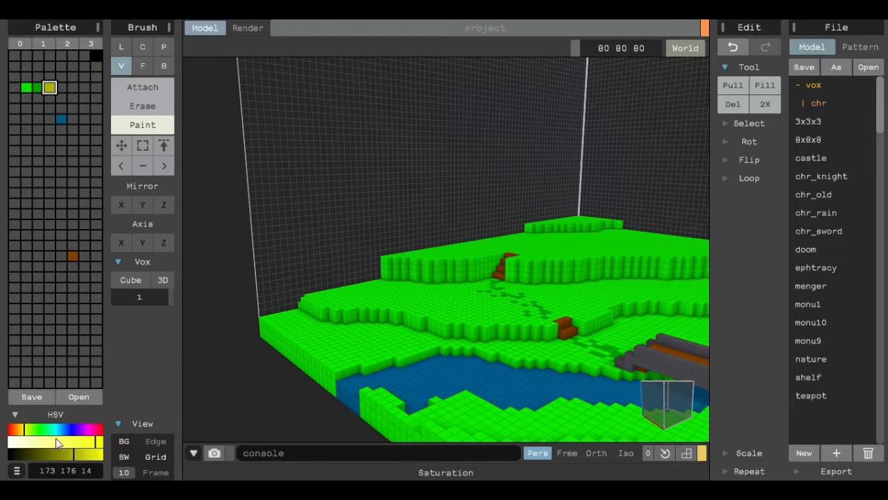
pyautogui.click(95, 436)
# Paint the lower part of the tall terrace's cliff face orange-brown with the line brush.
pyautogui.press('l')
pyautogui.moveTo(383, 277)
pyautogui.mouseDown()
pyautogui.moveTo(491, 279)
pyautogui.moveTo(454, 282)
pyautogui.moveTo(494, 270)
pyautogui.moveTo(384, 273)
pyautogui.moveTo(485, 273)
pyautogui.moveTo(498, 263)
pyautogui.moveTo(386, 267)
pyautogui.mouseUp()
pyautogui.moveTo(507, 280); pyautogui.dragTo(611, 277)
pyautogui.moveTo(610, 276)
pyautogui.mouseDown(button='right')
pyautogui.moveTo(597, 262)
pyautogui.moveTo(381, 267)
pyautogui.mouseUp(button='right')
pyautogui.moveTo(382, 268)
pyautogui.mouseDown()
pyautogui.moveTo(631, 269)
pyautogui.moveTo(581, 272)
pyautogui.moveTo(615, 275)
pyautogui.mouseUp()
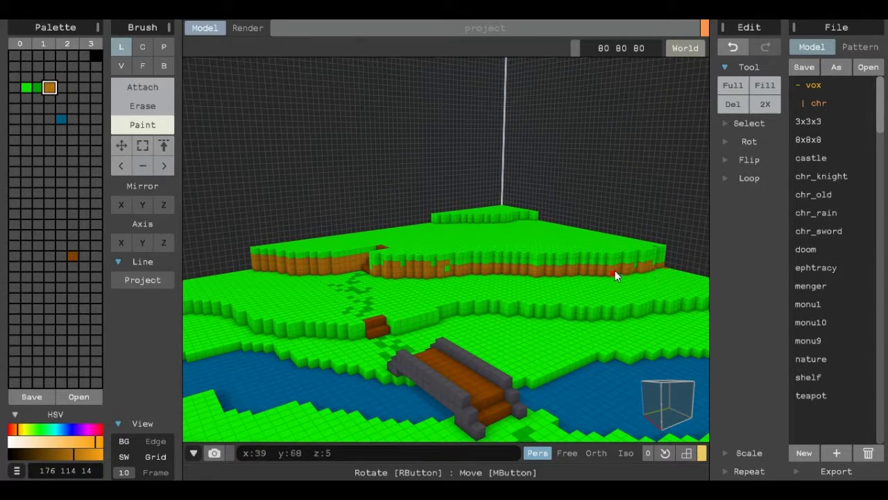
# Paint the outer end of the lower terrace's edge orange-brown and undo the stroke made in center mode.
pyautogui.moveTo(372, 263); pyautogui.dragTo(420, 301, button='right')
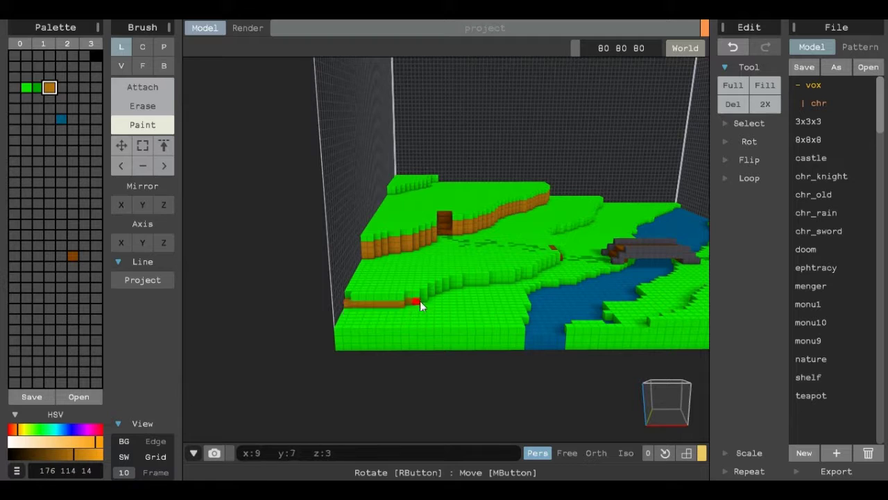
pyautogui.press('c')
pyautogui.hotkey('ctrl', 'z')
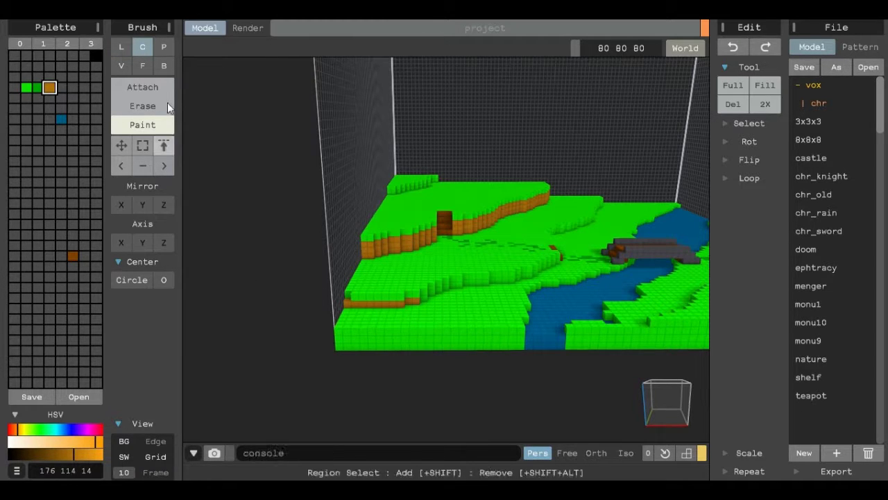
pyautogui.click(164, 47)
pyautogui.press('s')
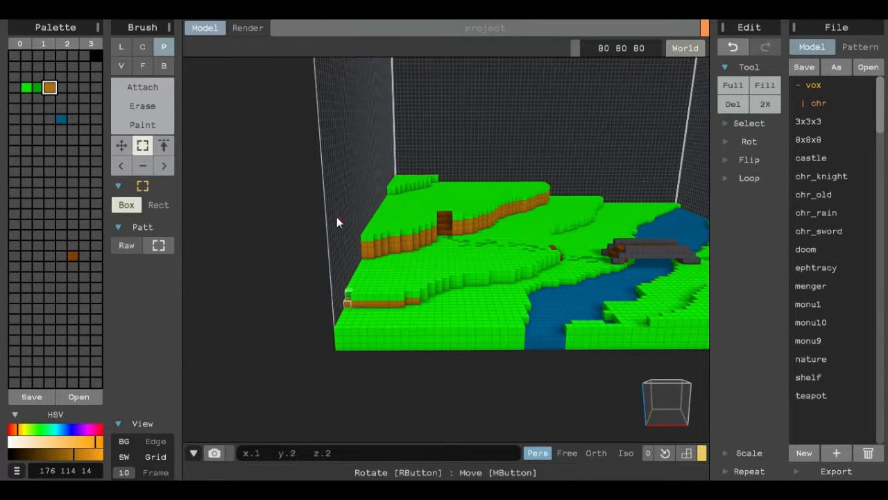
pyautogui.moveTo(347, 303); pyautogui.dragTo(601, 216)
pyautogui.click(142, 124)
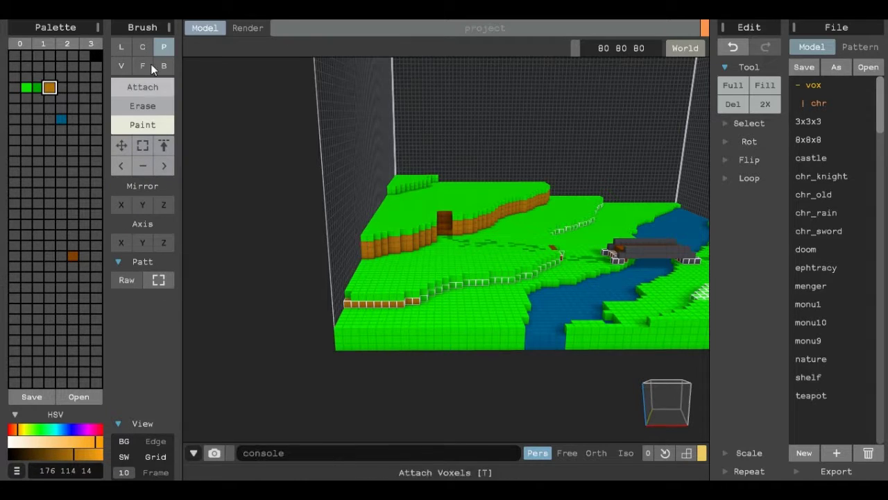
pyautogui.press('n')
pyautogui.click(149, 125)
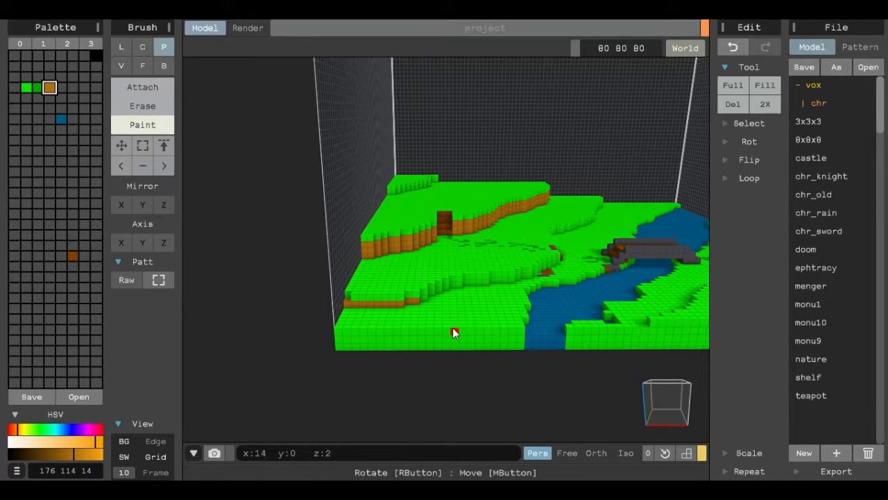
pyautogui.scroll(2, 478, 326)
pyautogui.click(143, 65)
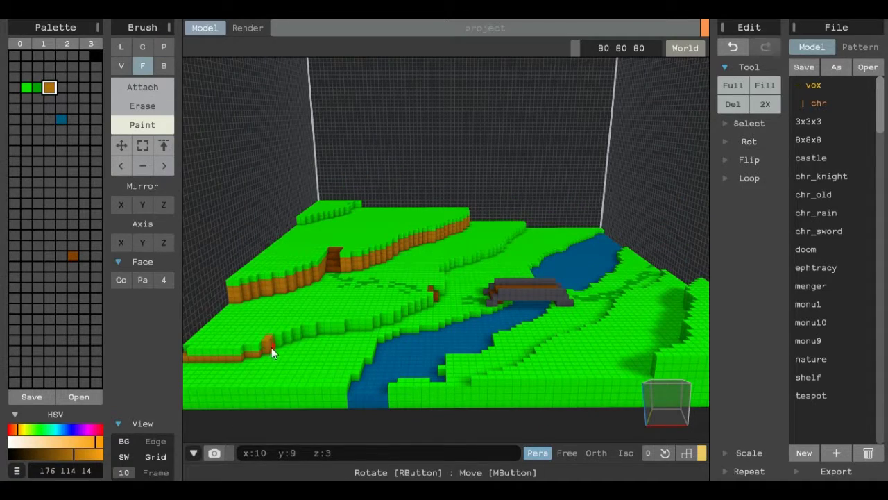
# Paint the lower part of the lower terrace's edge orange-brown voxel by voxel along its whole length.
pyautogui.press('v')
pyautogui.scroll(3, 454, 277)
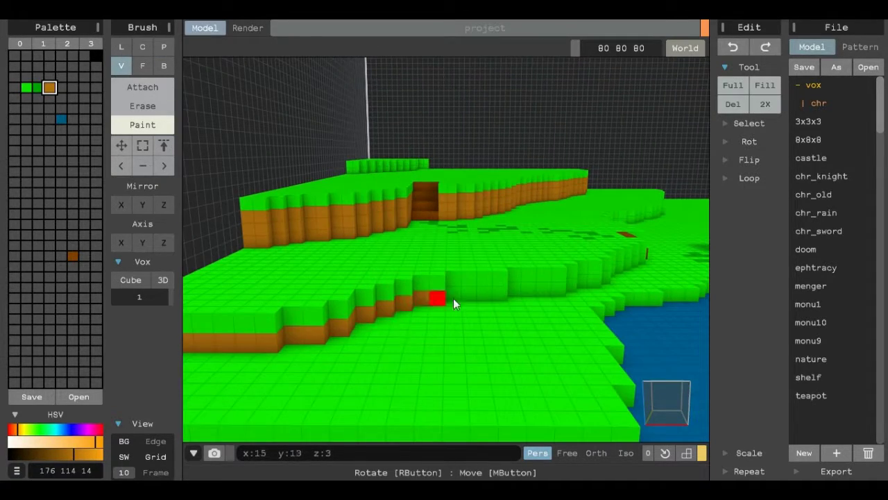
pyautogui.moveTo(633, 267); pyautogui.dragTo(323, 325, button='right')
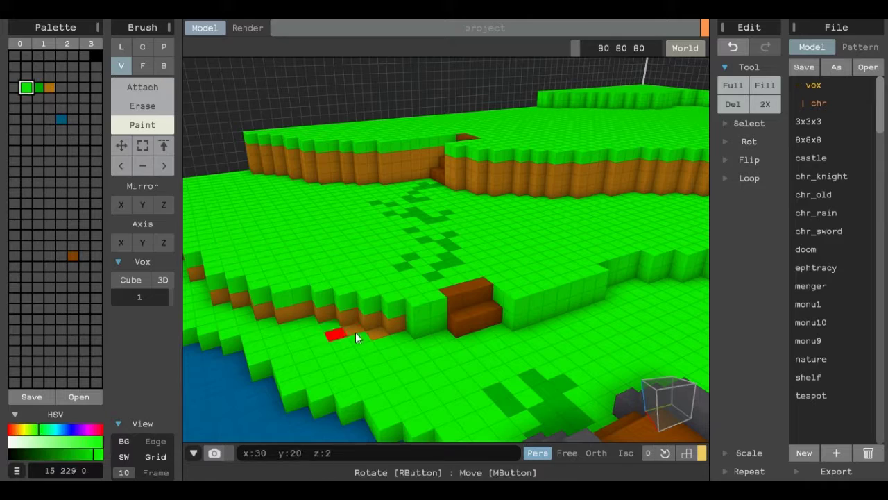
pyautogui.moveTo(537, 316); pyautogui.dragTo(388, 335, button='right')
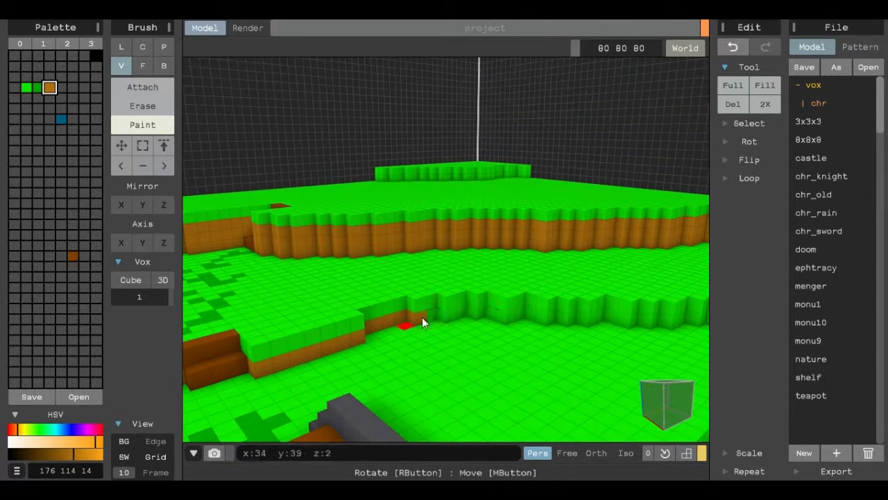
pyautogui.hotkey('ctrl', 'z')
pyautogui.click(639, 321)
pyautogui.moveTo(664, 317); pyautogui.dragTo(250, 321, button='right')
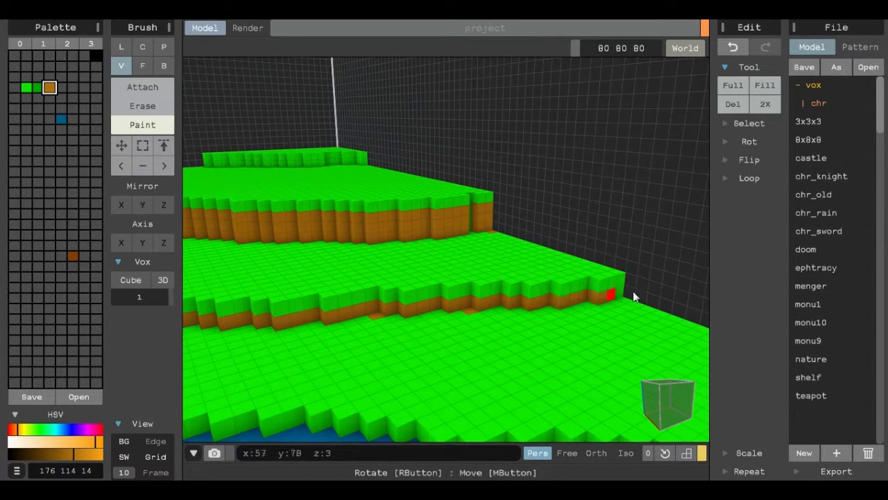
# Repaint the stray brown ground voxels green and pick orange-brown from the tall cliff for its unpainted gap.
pyautogui.keyDown('alt'); pyautogui.click(351, 343); pyautogui.keyUp('alt')
pyautogui.moveTo(350, 345); pyautogui.dragTo(534, 200, button='right')
pyautogui.keyDown('alt'); pyautogui.click(535, 200); pyautogui.keyUp('alt')
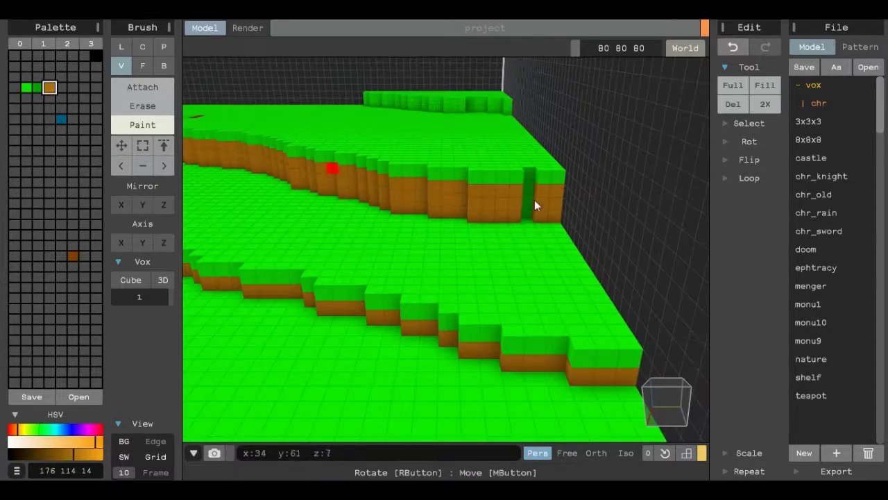
# Paint the small top terrace's lower edge and the base's outer sides orange-brown beneath the green surface layer.
pyautogui.moveTo(363, 103)
pyautogui.mouseDown(button='right')
pyautogui.moveTo(452, 204)
pyautogui.moveTo(480, 359)
pyautogui.moveTo(634, 265)
pyautogui.moveTo(609, 284)
pyautogui.moveTo(496, 308)
pyautogui.mouseUp(button='right')
pyautogui.moveTo(496, 309)
pyautogui.mouseDown()
pyautogui.moveTo(630, 308)
pyautogui.moveTo(585, 351)
pyautogui.moveTo(454, 337)
pyautogui.moveTo(471, 322)
pyautogui.mouseUp()
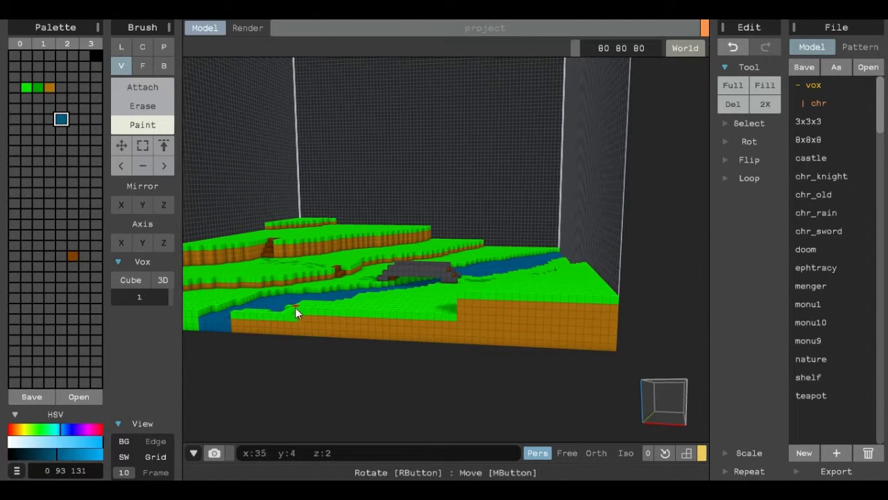
pyautogui.moveTo(296, 307); pyautogui.dragTo(185, 152, button='right')
pyautogui.moveTo(519, 317); pyautogui.dragTo(544, 280, button='right')
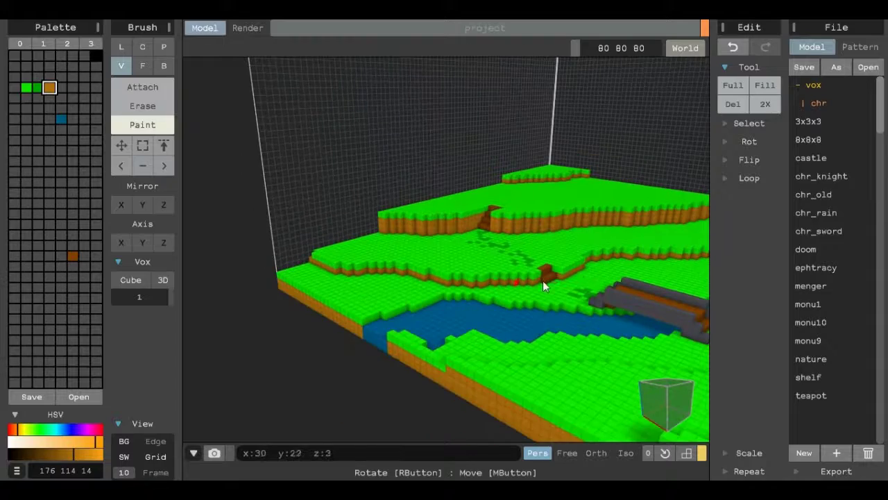
# Select all river voxels by colour and move them up above the terrain to expose the riverbed.
pyautogui.click(142, 147)
pyautogui.click(514, 271)
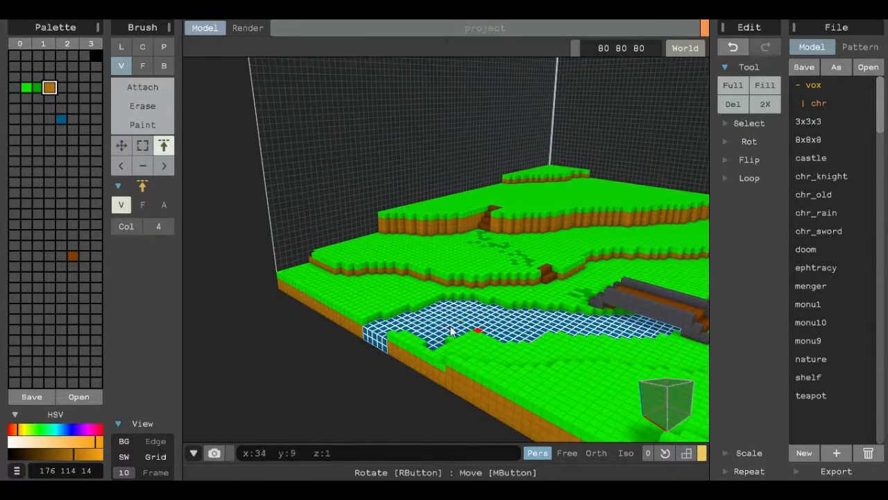
pyautogui.moveTo(514, 271); pyautogui.dragTo(389, 250, button='right')
pyautogui.click(120, 145)
pyautogui.moveTo(556, 313); pyautogui.dragTo(564, 253)
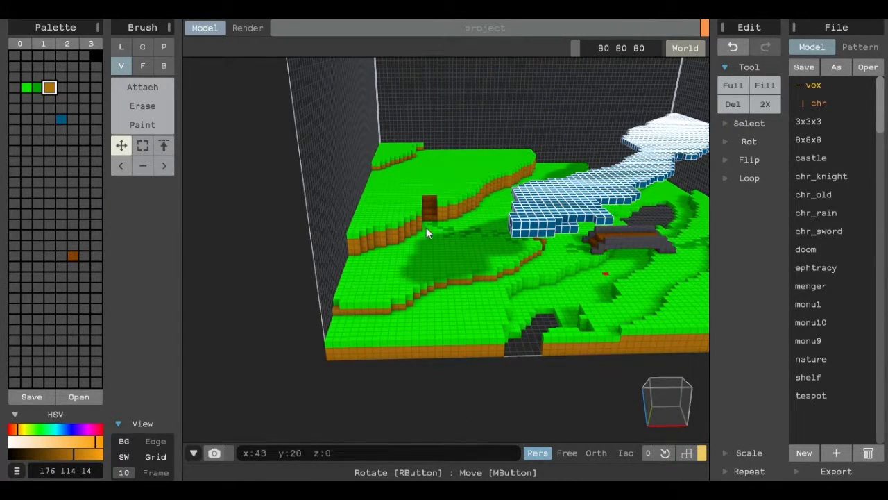
# Paint the exposed riverbed floor orange-brown with the face brush.
pyautogui.click(142, 125)
pyautogui.click(164, 145)
pyautogui.click(578, 309)
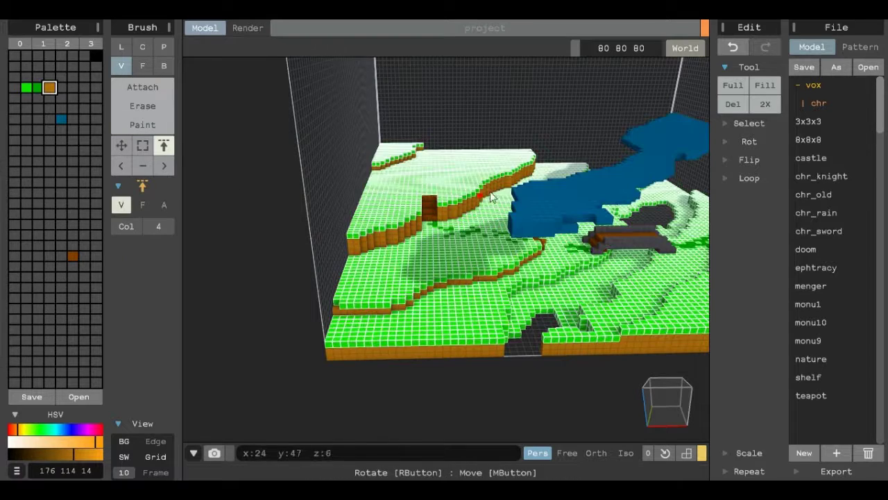
pyautogui.click(142, 124)
pyautogui.press('f')
pyautogui.click(602, 289)
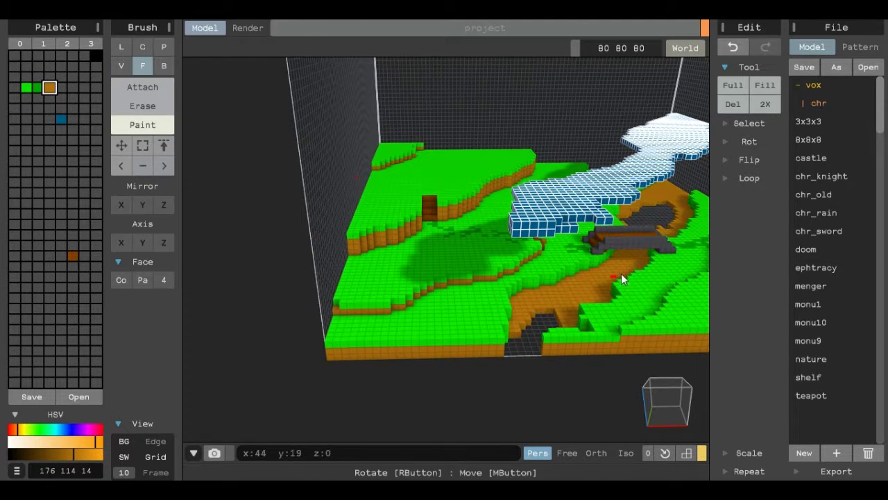
pyautogui.moveTo(603, 290); pyautogui.dragTo(515, 305, button='right')
# Paint the lower part of the river banks orange-brown with the line brush.
pyautogui.press('v')
pyautogui.press('l')
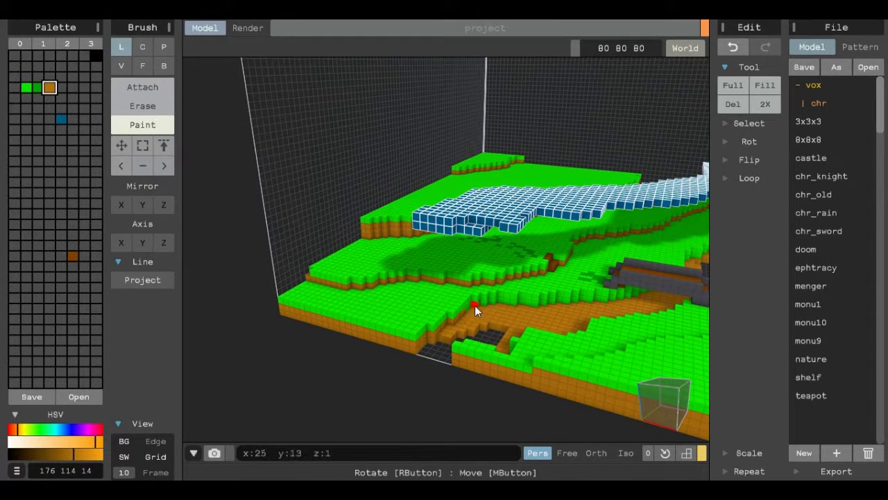
pyautogui.scroll(5, 499, 301)
pyautogui.moveTo(499, 302); pyautogui.dragTo(417, 295, button='right')
pyautogui.moveTo(528, 331); pyautogui.dragTo(409, 278, button='right')
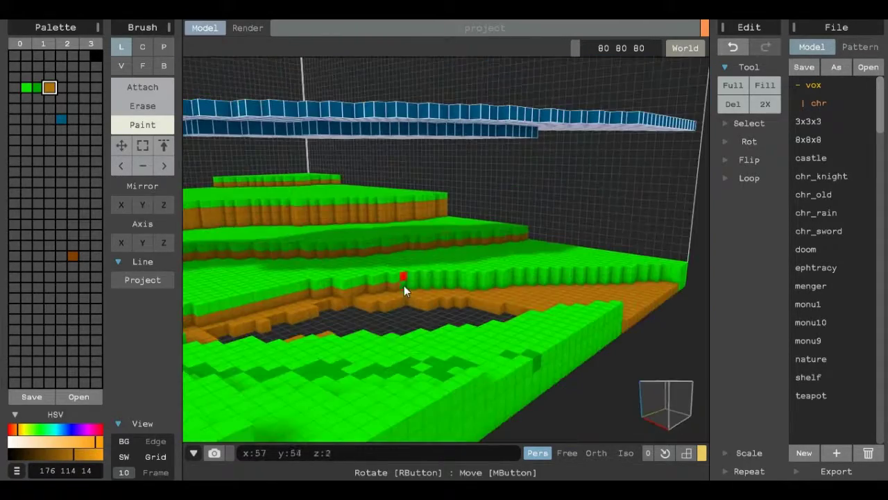
pyautogui.moveTo(680, 290); pyautogui.dragTo(563, 321, button='right')
# Paint the green strip along the base's side orange-brown and move the river back down into its bed.
pyautogui.scroll(-4, 495, 290)
pyautogui.moveTo(495, 289)
pyautogui.mouseDown()
pyautogui.moveTo(218, 293)
pyautogui.moveTo(214, 272)
pyautogui.moveTo(351, 284)
pyautogui.moveTo(307, 282)
pyautogui.mouseUp()
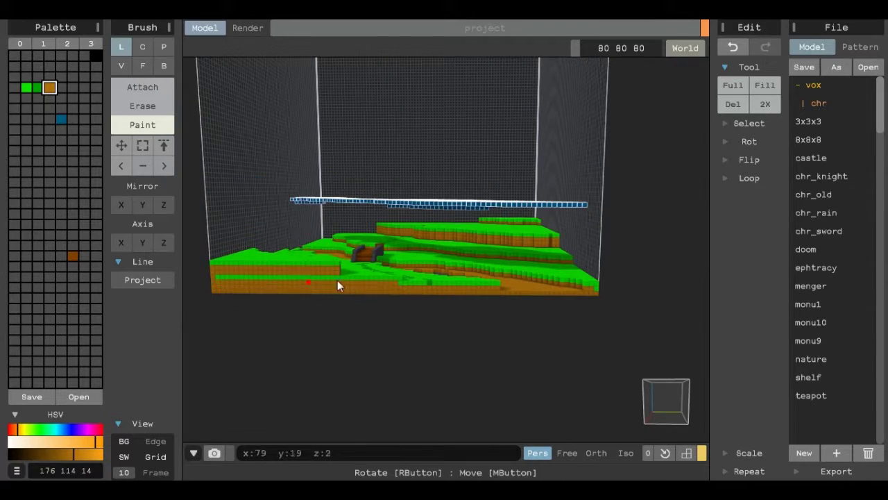
pyautogui.moveTo(406, 292)
pyautogui.mouseDown(button='right')
pyautogui.moveTo(440, 283)
pyautogui.moveTo(299, 322)
pyautogui.mouseUp(button='right')
pyautogui.press('m')
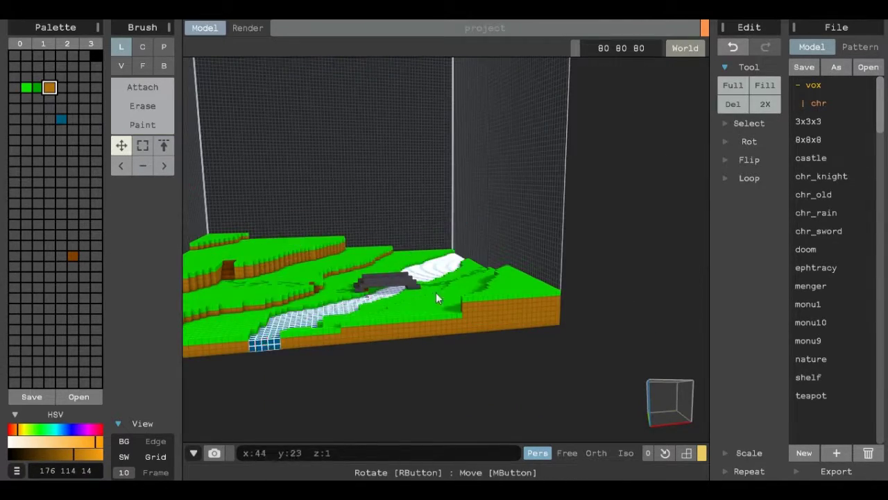
# Set an empty palette swatch to olive-brown (117 106 11) for the house walls.
pyautogui.scroll(6, 479, 224)
pyautogui.moveTo(480, 225); pyautogui.dragTo(78, 413, button='right')
pyautogui.click(48, 329)
pyautogui.moveTo(56, 441); pyautogui.dragTo(94, 441)
pyautogui.click(22, 430)
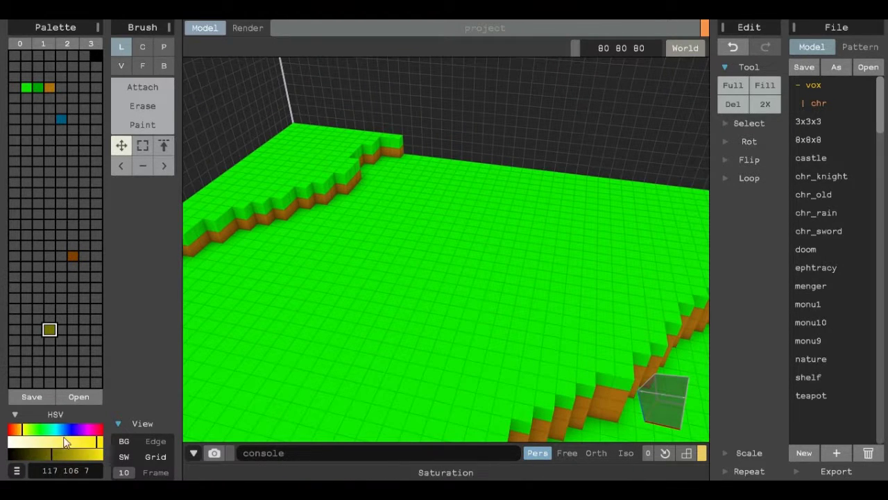
# Build olive-brown house walls with two rooms and door openings on the tall terrace, and erase surplus voxels inside.
pyautogui.press('a')
pyautogui.press('v')
pyautogui.moveTo(370, 238)
pyautogui.mouseDown()
pyautogui.moveTo(436, 235)
pyautogui.moveTo(368, 209)
pyautogui.moveTo(390, 304)
pyautogui.moveTo(438, 311)
pyautogui.moveTo(461, 348)
pyautogui.moveTo(394, 190)
pyautogui.moveTo(365, 304)
pyautogui.moveTo(322, 209)
pyautogui.moveTo(345, 254)
pyautogui.moveTo(455, 268)
pyautogui.moveTo(398, 293)
pyautogui.moveTo(320, 200)
pyautogui.mouseUp()
pyautogui.moveTo(319, 200); pyautogui.dragTo(423, 244, button='right')
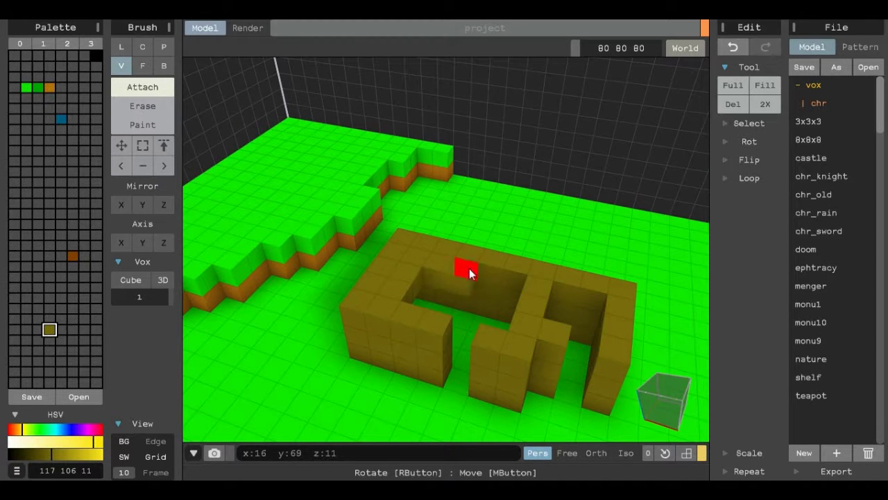
pyautogui.press('e')
pyautogui.click(458, 283)
# Set the swatch beside the olive-brown to yellow (255 242 0) and place a yellow voxel inside the house.
pyautogui.click(61, 329)
pyautogui.click(88, 458)
pyautogui.click(101, 455)
pyautogui.press('a')
pyautogui.click(484, 305)
# Switch to rendering, give the yellow voxel an Emission material and reduce the sun light intensity to zero.
pyautogui.press('Tab')
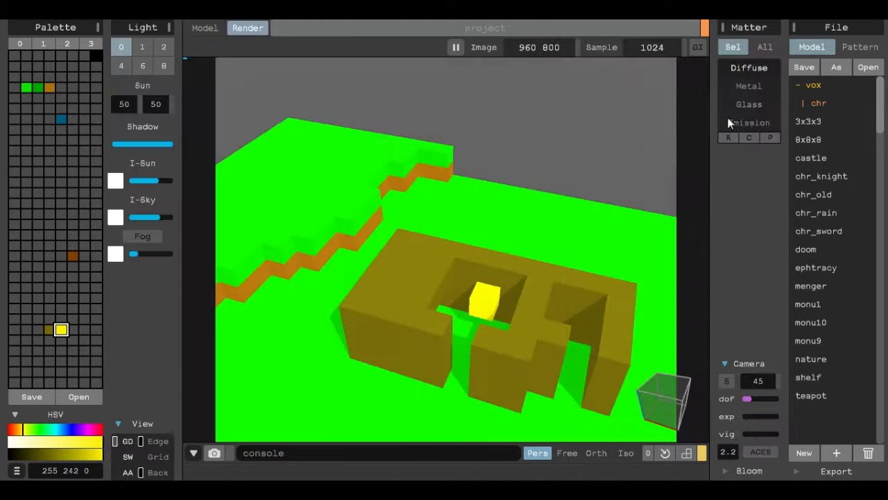
pyautogui.click(730, 123)
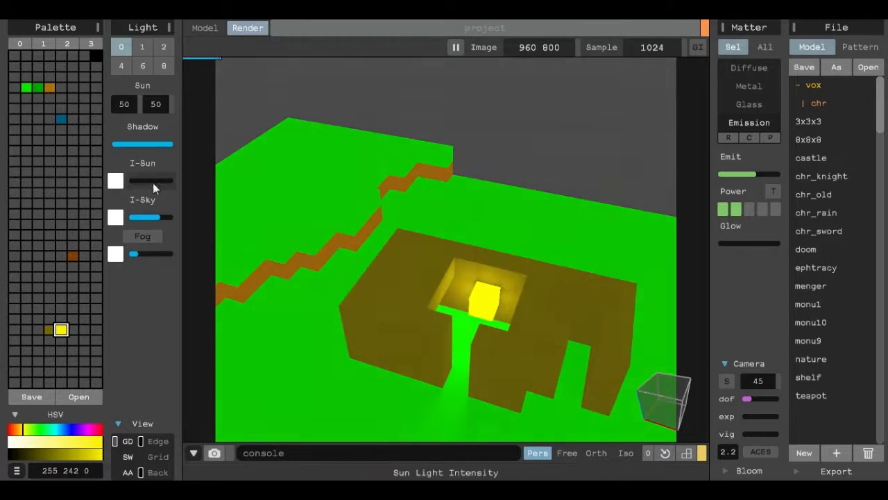
pyautogui.scroll(-3, 472, 317)
pyautogui.moveTo(472, 317); pyautogui.dragTo(524, 298, button='right')
# Raise the river material's Glass, Rough and Refract to their maximum and keep Attenuate low.
pyautogui.click(625, 223)
pyautogui.click(744, 208)
pyautogui.click(729, 278)
pyautogui.click(746, 243)
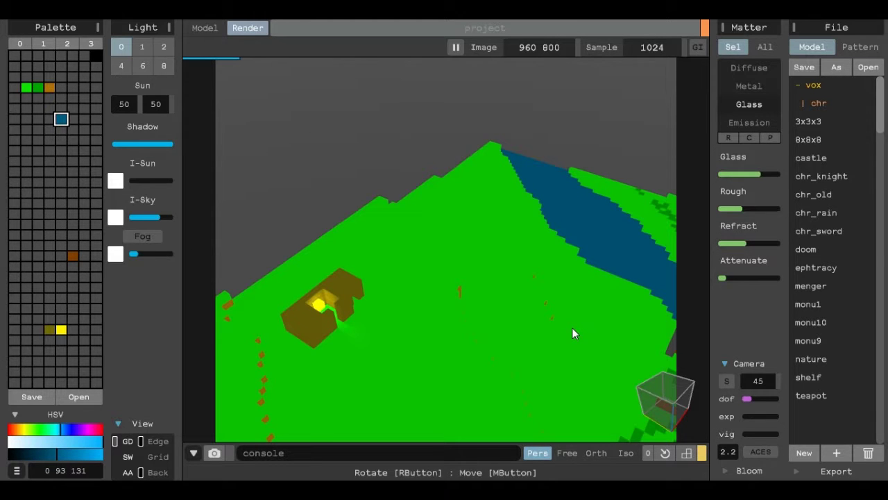
pyautogui.click(759, 174)
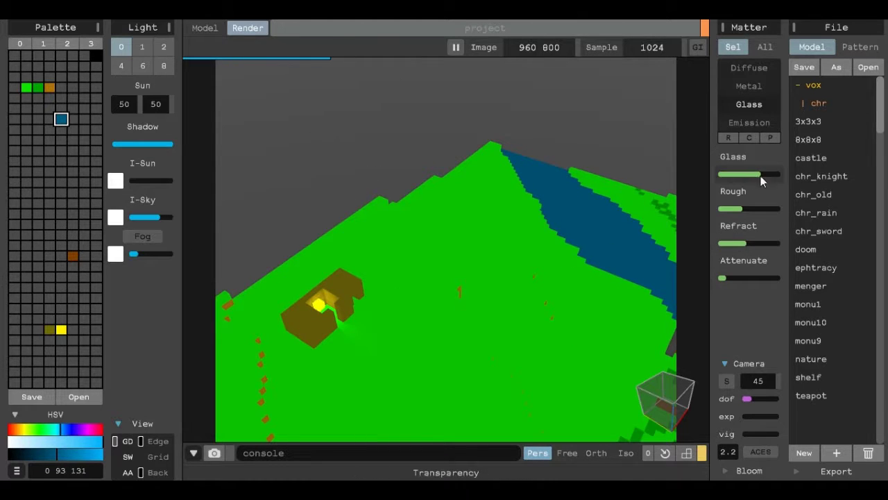
pyautogui.click(762, 208)
pyautogui.click(756, 243)
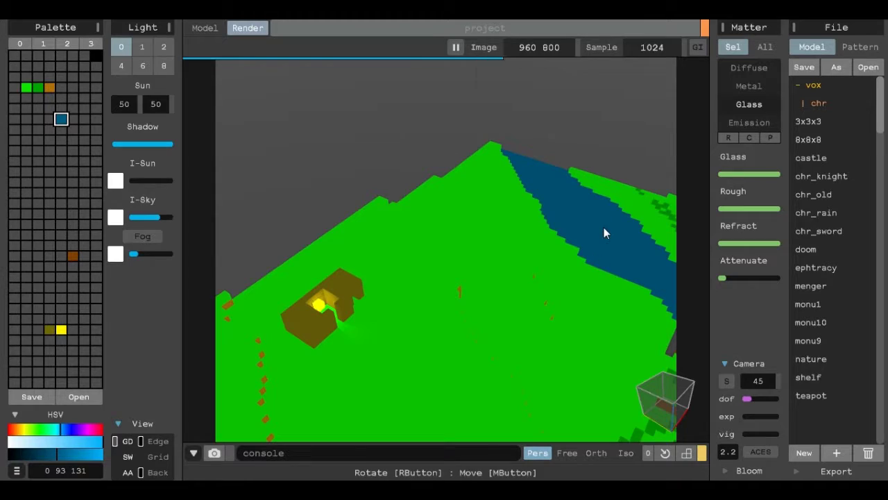
# Return to modelling and add olive-brown voxels over the top of the house.
pyautogui.click(205, 28)
pyautogui.moveTo(384, 153); pyautogui.dragTo(451, 347, button='right')
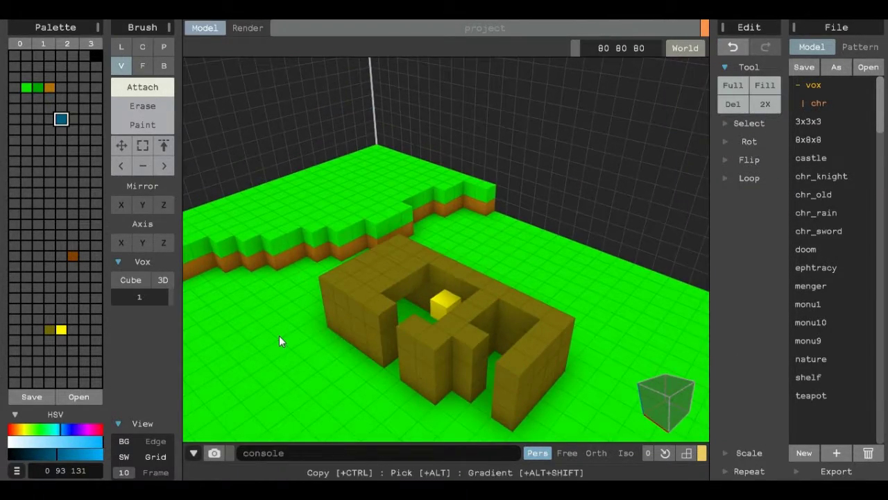
pyautogui.click(50, 330)
pyautogui.moveTo(451, 300)
pyautogui.mouseDown()
pyautogui.moveTo(506, 318)
pyautogui.moveTo(503, 340)
pyautogui.mouseUp()
# Set the swatch beside the yellow to red (211 0 0) and build the first stepped roof slope on the house.
pyautogui.click(73, 329)
pyautogui.click(82, 443)
pyautogui.click(86, 454)
pyautogui.moveTo(326, 274)
pyautogui.mouseDown()
pyautogui.moveTo(355, 286)
pyautogui.moveTo(427, 331)
pyautogui.moveTo(340, 297)
pyautogui.moveTo(390, 329)
pyautogui.moveTo(461, 357)
pyautogui.moveTo(469, 342)
pyautogui.moveTo(559, 351)
pyautogui.mouseUp()
pyautogui.moveTo(558, 350); pyautogui.dragTo(415, 345, button='right')
pyautogui.moveTo(415, 344); pyautogui.dragTo(395, 356)
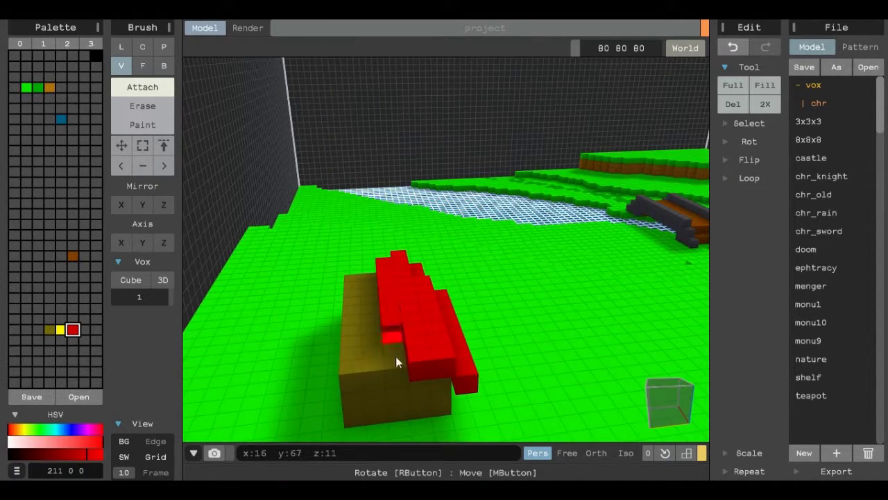
# Complete the stepped red roof on the house's other side and along its ridge.
pyautogui.moveTo(396, 357); pyautogui.dragTo(350, 299, button='right')
pyautogui.moveTo(350, 298)
pyautogui.mouseDown()
pyautogui.moveTo(368, 337)
pyautogui.moveTo(450, 368)
pyautogui.moveTo(417, 375)
pyautogui.mouseUp()
pyautogui.moveTo(416, 375); pyautogui.dragTo(482, 371, button='right')
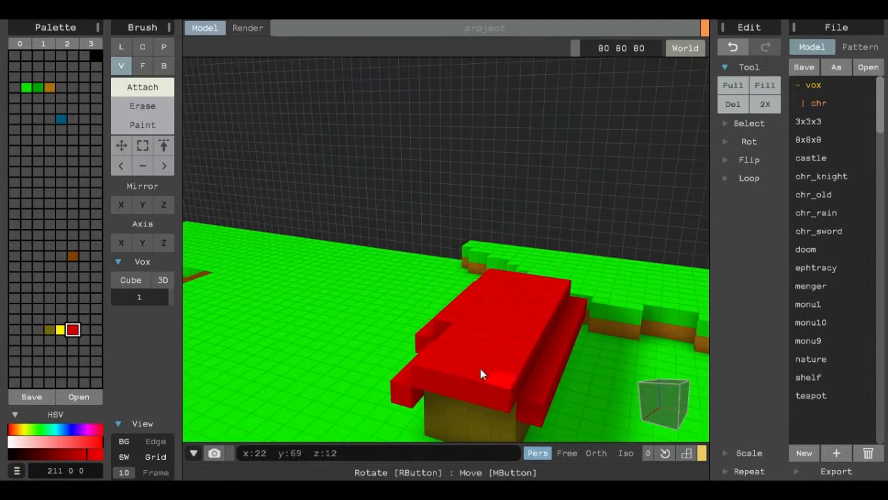
pyautogui.moveTo(522, 323); pyautogui.dragTo(529, 341, button='right')
pyautogui.moveTo(494, 313); pyautogui.dragTo(574, 279, button='right')
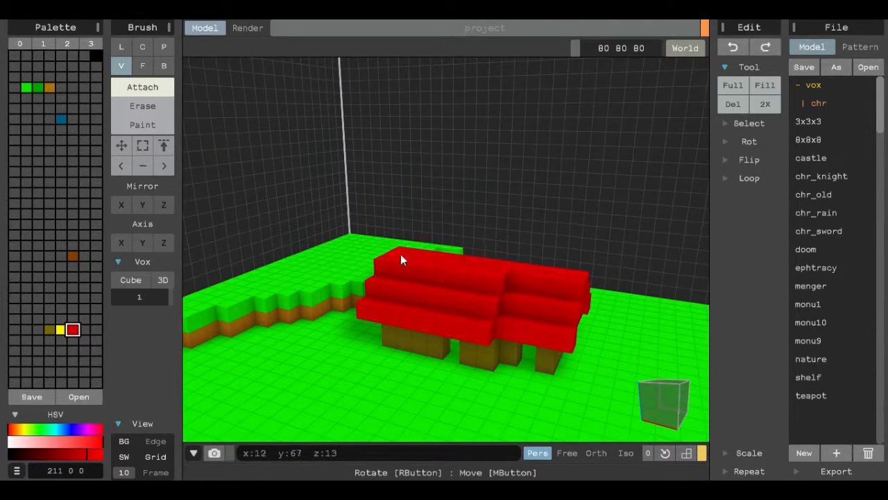
pyautogui.moveTo(398, 257); pyautogui.dragTo(470, 268)
pyautogui.moveTo(470, 268); pyautogui.dragTo(513, 326, button='right')
# Set another swatch to grey (122 122 122) and build a chimney on the roof.
pyautogui.click(96, 329)
pyautogui.click(54, 454)
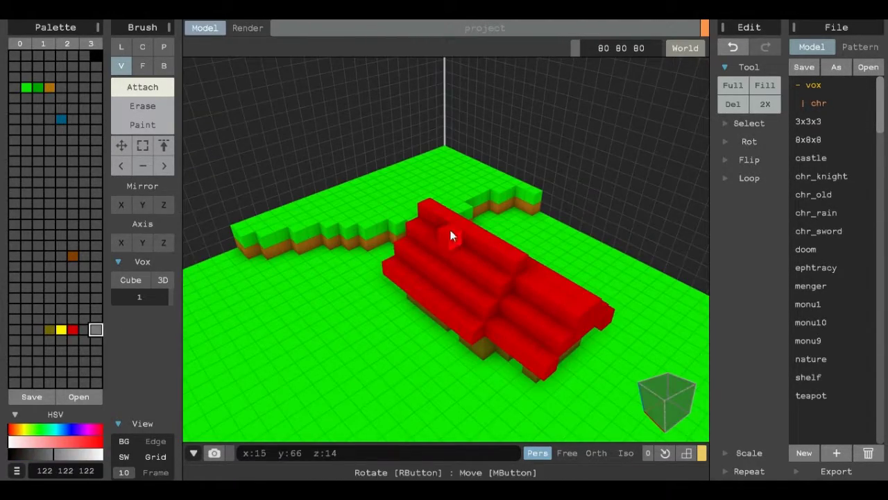
pyautogui.click(452, 237)
# Examine the house and its interior light from several angles, in both the render and the model.
pyautogui.moveTo(504, 263); pyautogui.dragTo(359, 116, button='right')
pyautogui.click(247, 29)
pyautogui.moveTo(444, 208); pyautogui.dragTo(488, 323, button='right')
pyautogui.press('Tab')
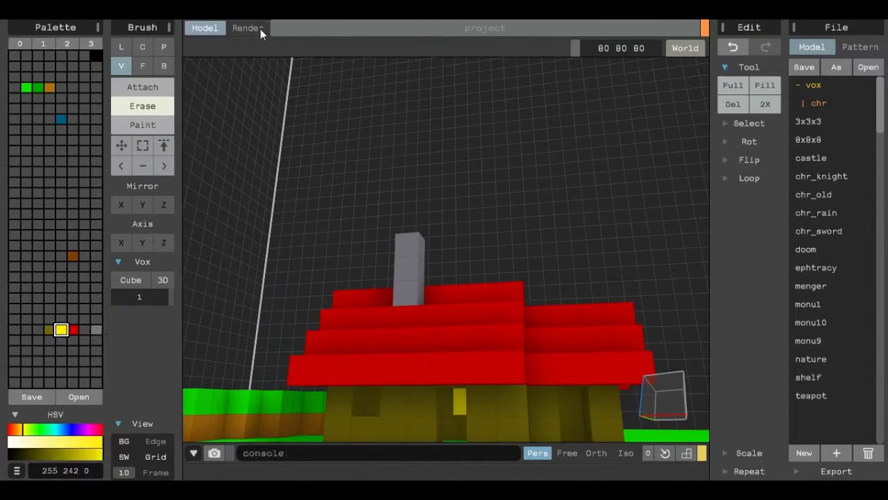
pyautogui.press('Tab')
pyautogui.moveTo(499, 236)
pyautogui.mouseDown(button='right')
pyautogui.moveTo(490, 337)
pyautogui.moveTo(448, 332)
pyautogui.moveTo(561, 373)
pyautogui.moveTo(531, 369)
pyautogui.moveTo(601, 341)
pyautogui.mouseUp(button='right')
pyautogui.press('Tab')
pyautogui.scroll(10, 600, 336)
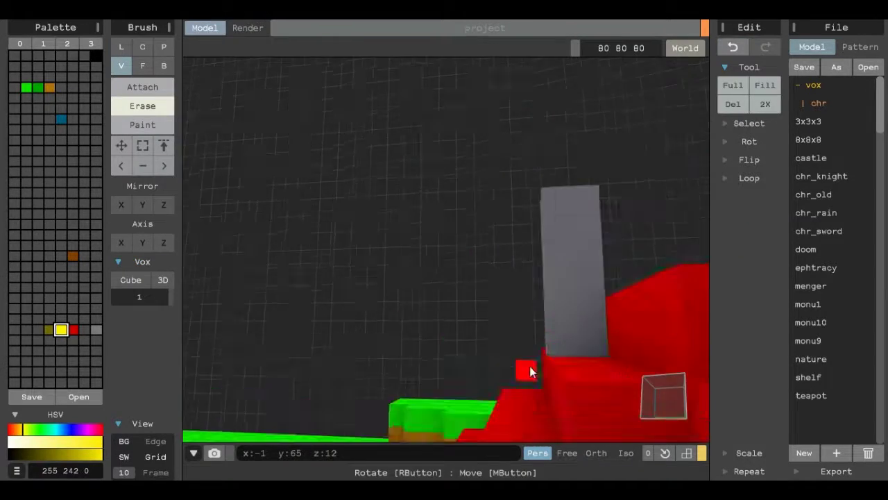
pyautogui.scroll(-10, 481, 275)
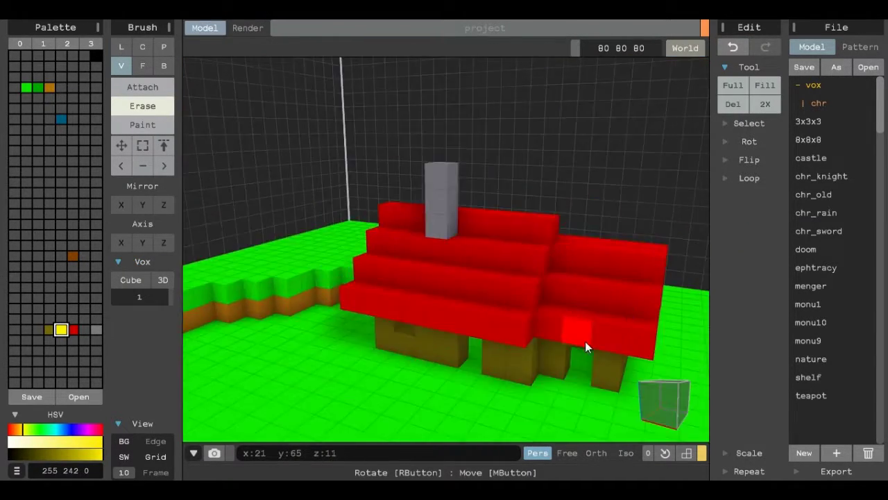
# Paint a speckled dark green (0 166 0) path on the tall terrace between the house and the staircase.
pyautogui.press('t')
pyautogui.moveTo(433, 340); pyautogui.dragTo(389, 292, button='right')
pyautogui.click(38, 86)
pyautogui.press('r')
pyautogui.moveTo(255, 315)
pyautogui.mouseDown()
pyautogui.moveTo(438, 300)
pyautogui.moveTo(251, 314)
pyautogui.moveTo(344, 310)
pyautogui.mouseUp()
pyautogui.moveTo(344, 310)
pyautogui.mouseDown(button='right')
pyautogui.moveTo(461, 341)
pyautogui.moveTo(232, 211)
pyautogui.moveTo(533, 314)
pyautogui.moveTo(431, 324)
pyautogui.mouseUp(button='right')
pyautogui.press('b')
pyautogui.press('r')
pyautogui.scroll(5, 486, 320)
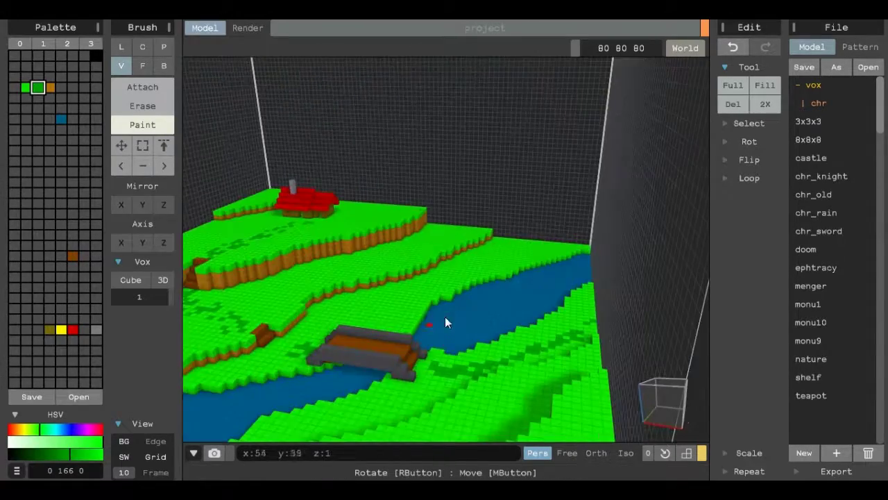
# Set the palette swatch used for the house walls to dark brown (115 51 0).
pyautogui.moveTo(390, 300); pyautogui.dragTo(502, 324, button='right')
pyautogui.scroll(-5, 503, 320)
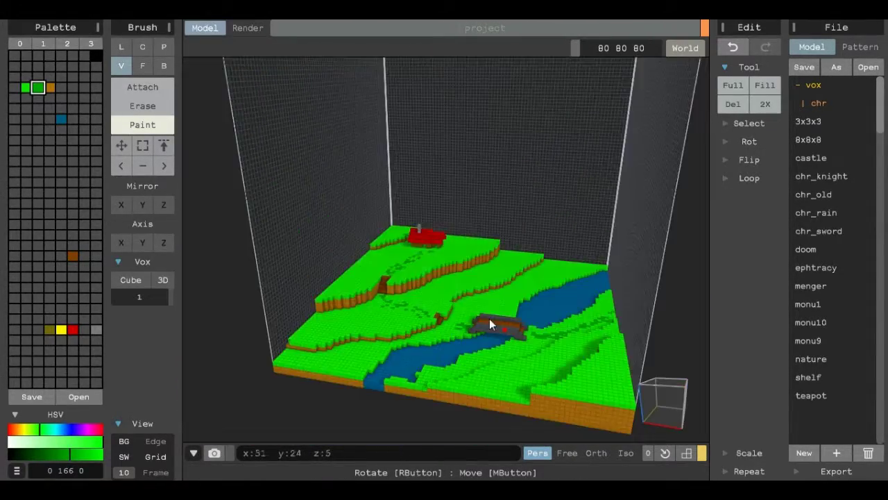
pyautogui.scroll(6, 490, 319)
pyautogui.moveTo(486, 235); pyautogui.dragTo(534, 287, button='right')
pyautogui.scroll(5, 485, 291)
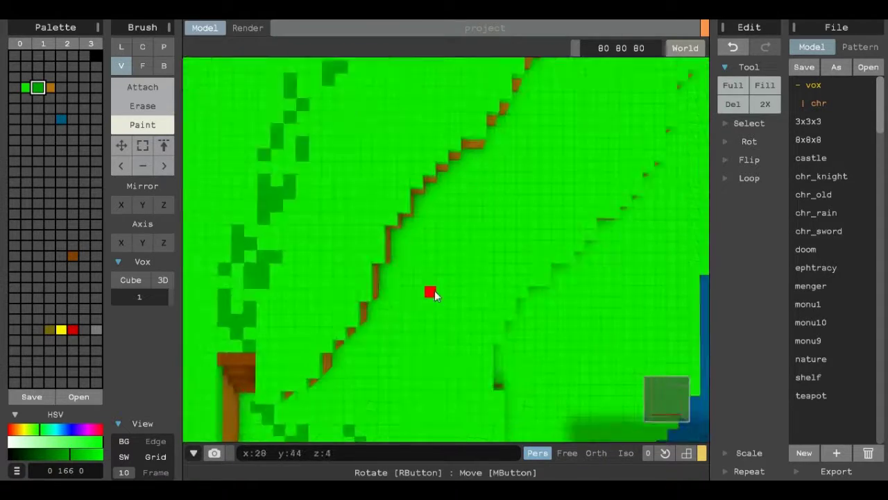
pyautogui.moveTo(435, 291); pyautogui.dragTo(343, 257, button='right')
pyautogui.scroll(-5, 342, 256)
pyautogui.click(48, 329)
pyautogui.click(77, 456)
pyautogui.moveTo(77, 456); pyautogui.dragTo(50, 454)
pyautogui.click(14, 429)
pyautogui.click(59, 455)
# In the render, tint the sunlight with the river's blue swatch (0 93 131) and raise the sun intensity to full.
pyautogui.click(244, 30)
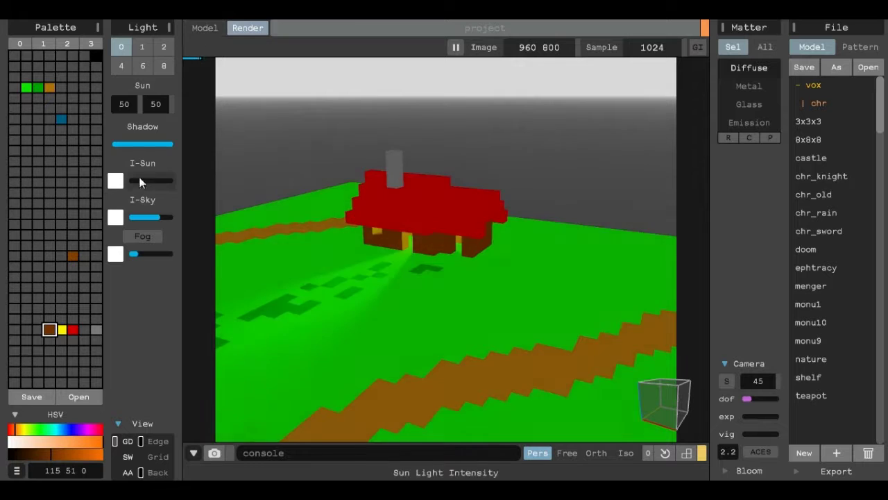
pyautogui.click(115, 181)
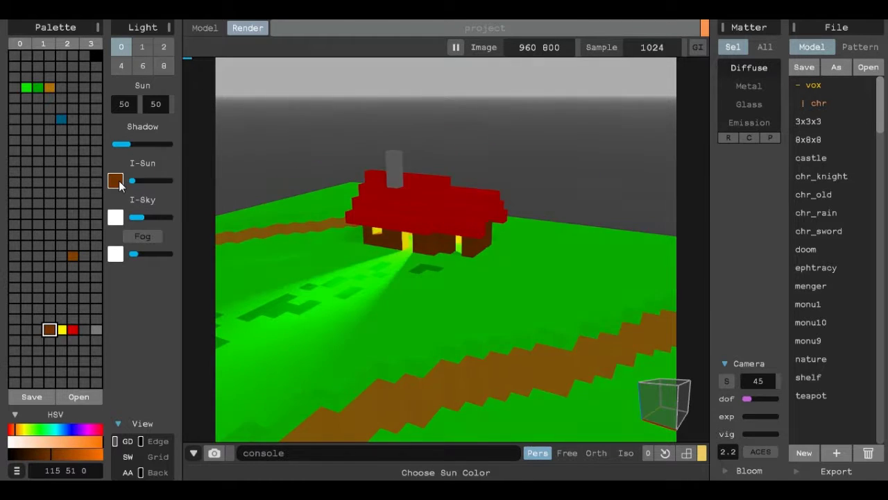
pyautogui.click(61, 119)
pyautogui.click(115, 181)
pyautogui.moveTo(149, 181); pyautogui.dragTo(172, 180)
pyautogui.scroll(-2, 369, 271)
pyautogui.moveTo(369, 270); pyautogui.dragTo(389, 250, button='right')
# Raise the sky and fog intensities to nearly full and tint both with the blue swatch.
pyautogui.moveTo(147, 217); pyautogui.dragTo(171, 218)
pyautogui.moveTo(138, 254); pyautogui.dragTo(165, 259)
pyautogui.click(115, 218)
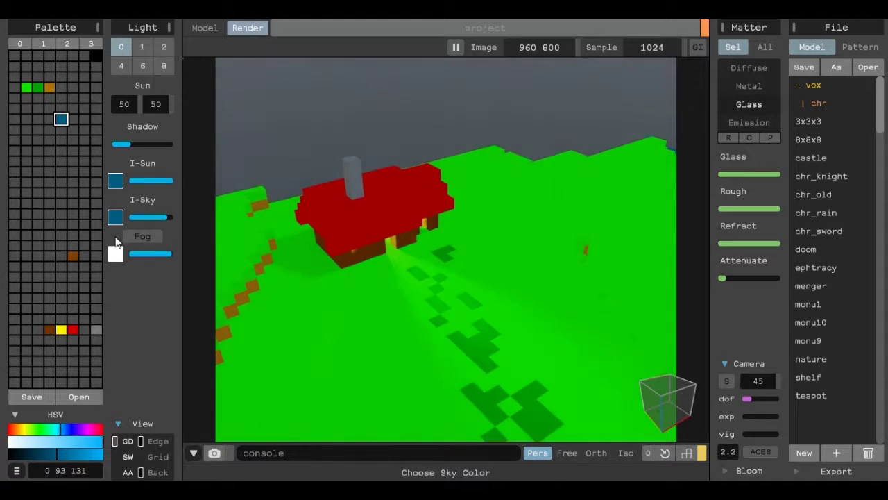
pyautogui.click(115, 254)
# Set an empty swatch to white (255 255 255) and use it as the sky colour.
pyautogui.click(84, 55)
pyautogui.click(101, 455)
pyautogui.click(115, 217)
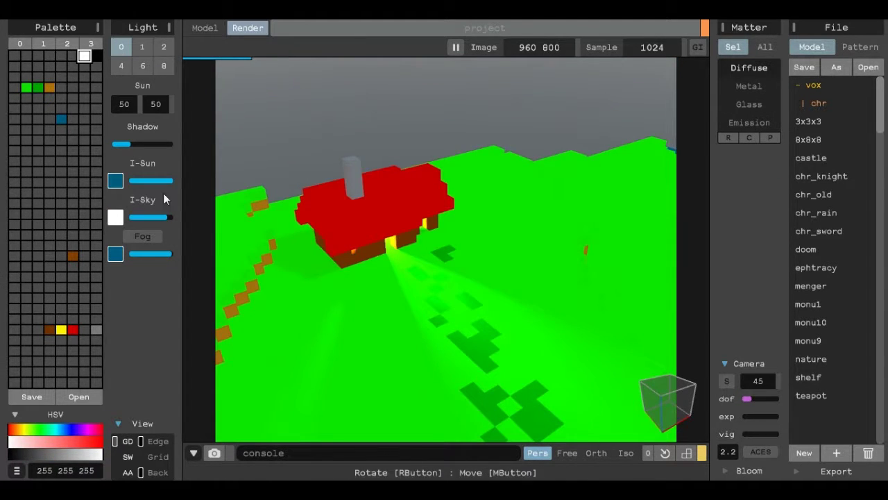
pyautogui.hotkey('ctrl', 'z')
pyautogui.hotkey('ctrl', 'z')
pyautogui.hotkey('ctrl', 'z')
pyautogui.hotkey('ctrl', 'z')
# Set an empty swatch to cyan (0 253 240) and fill the house's window openings with it.
pyautogui.moveTo(474, 268)
pyautogui.mouseDown(button='right')
pyautogui.moveTo(573, 313)
pyautogui.moveTo(565, 302)
pyautogui.mouseUp(button='right')
pyautogui.press('Tab')
pyautogui.press('e')
pyautogui.moveTo(419, 226)
pyautogui.mouseDown(button='right')
pyautogui.moveTo(375, 271)
pyautogui.moveTo(551, 287)
pyautogui.moveTo(583, 304)
pyautogui.mouseUp(button='right')
pyautogui.click(84, 256)
pyautogui.click(38, 452)
pyautogui.press('a')
pyautogui.press('Tab')
# Make the cyan window material glass with low transparency and refraction, and roughness and attenuation a little above half.
pyautogui.click(749, 104)
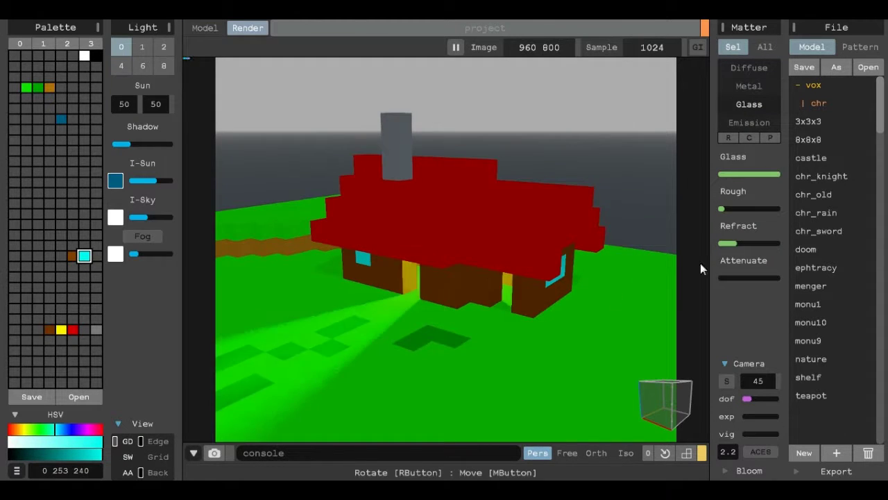
pyautogui.moveTo(371, 297); pyautogui.dragTo(724, 199, button='right')
pyautogui.moveTo(729, 174); pyautogui.dragTo(747, 173)
pyautogui.click(741, 209)
pyautogui.click(751, 242)
pyautogui.click(760, 277)
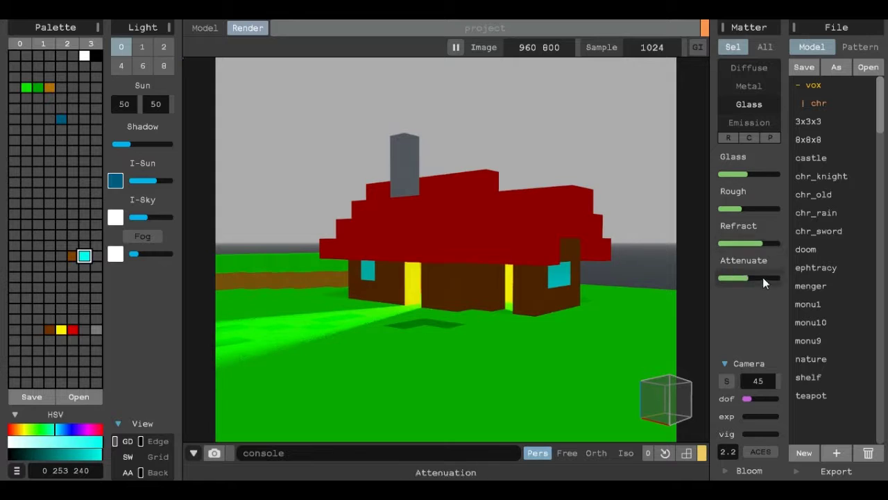
pyautogui.click(736, 173)
pyautogui.click(756, 208)
pyautogui.click(769, 243)
pyautogui.click(750, 244)
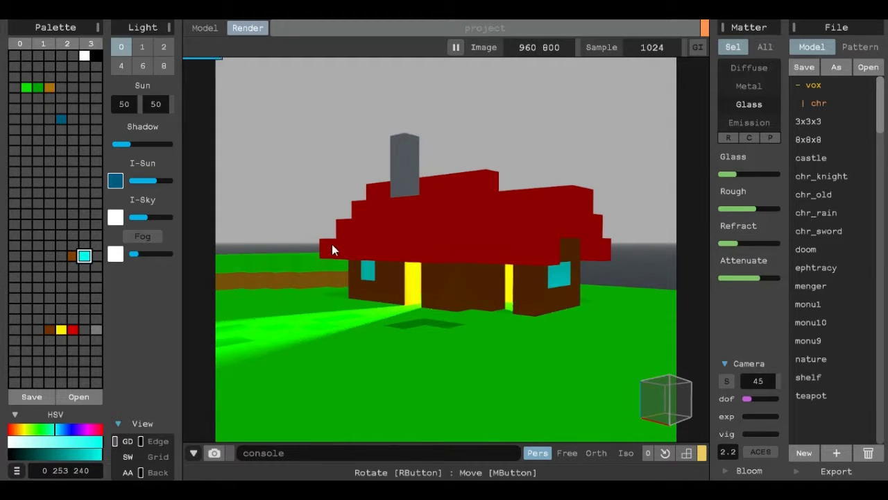
pyautogui.click(207, 29)
pyautogui.press('e')
pyautogui.press('Tab')
pyautogui.press('Tab')
pyautogui.hotkey('ctrl', 'z')
pyautogui.moveTo(483, 264)
pyautogui.mouseDown(button='right')
pyautogui.moveTo(483, 254)
pyautogui.moveTo(374, 294)
pyautogui.mouseUp(button='right')
pyautogui.press('a')
pyautogui.press('Tab')
pyautogui.click(210, 32)
# Set an empty swatch to orange (231 161 0) and build a brown lamp post topped with it beside the tall terrace's path.
pyautogui.moveTo(416, 243); pyautogui.dragTo(250, 312, button='right')
pyautogui.scroll(5, 249, 312)
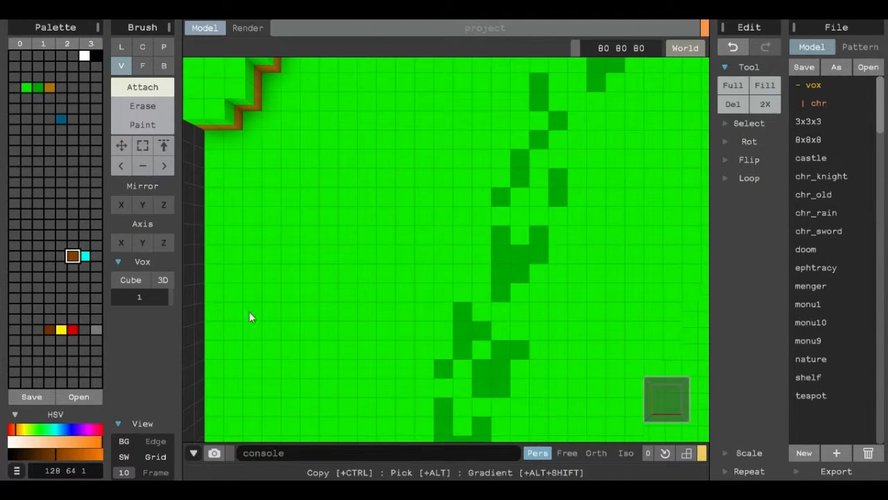
pyautogui.click(48, 340)
pyautogui.moveTo(333, 329); pyautogui.dragTo(426, 212, button='right')
pyautogui.press('m')
pyautogui.press('m')
pyautogui.press('m')
pyautogui.click(469, 184)
# Try to shift the lamp post with the Move tool.
pyautogui.press('m')
pyautogui.moveTo(426, 213); pyautogui.dragTo(452, 203)
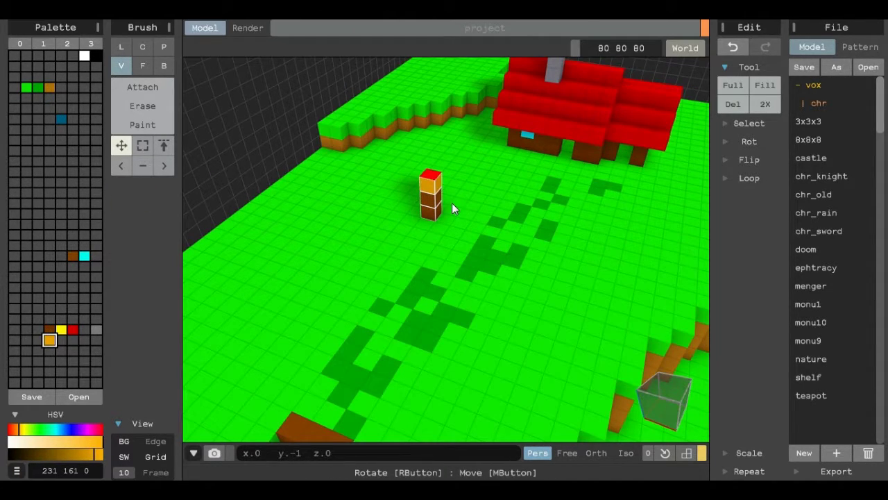
pyautogui.moveTo(452, 202); pyautogui.dragTo(454, 177, button='right')
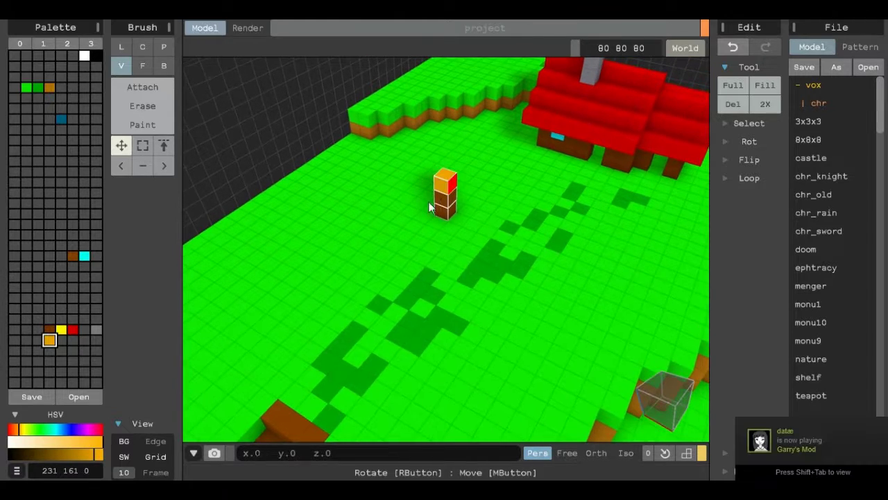
pyautogui.hotkey('ctrl', 'z')
pyautogui.press('m')
# Build matching brown-and-orange lamp posts along the terrace paths and the far riverbank, plus an overhanging one on the bridge.
pyautogui.press('a')
pyautogui.click(269, 332)
pyautogui.moveTo(482, 326); pyautogui.dragTo(528, 326, button='right')
pyautogui.click(50, 329)
pyautogui.moveTo(575, 294); pyautogui.dragTo(391, 284, button='middle')
pyautogui.moveTo(431, 277); pyautogui.dragTo(49, 319, button='right')
pyautogui.click(308, 340)
pyautogui.click(49, 340)
pyautogui.click(504, 313)
pyautogui.click(49, 330)
pyautogui.click(559, 289)
pyautogui.click(556, 273)
pyautogui.click(607, 234)
# Make the orange lamp material emissive at full emission with power 2.
pyautogui.press('Tab')
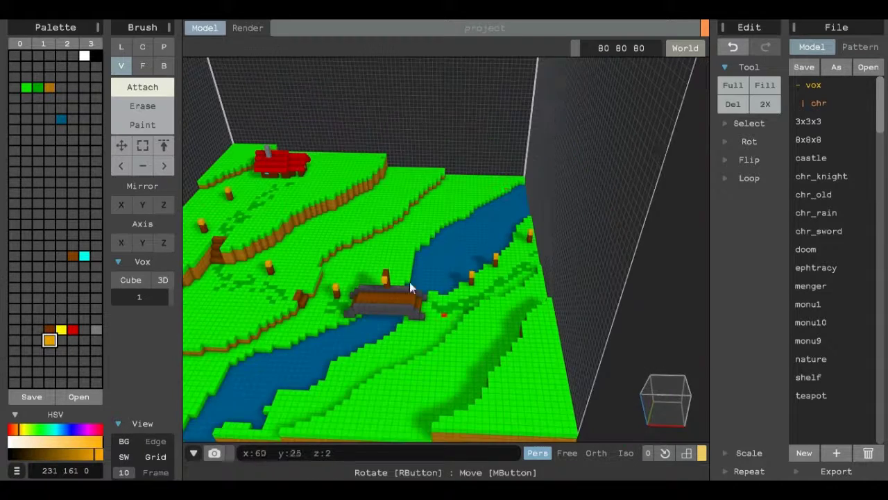
pyautogui.click(750, 122)
pyautogui.click(737, 208)
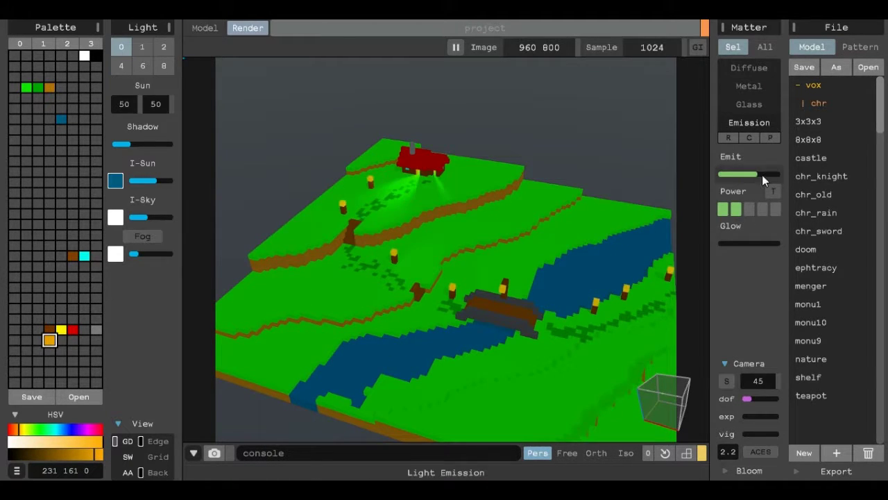
pyautogui.moveTo(762, 174); pyautogui.dragTo(780, 174)
pyautogui.moveTo(609, 293); pyautogui.dragTo(556, 257, button='right')
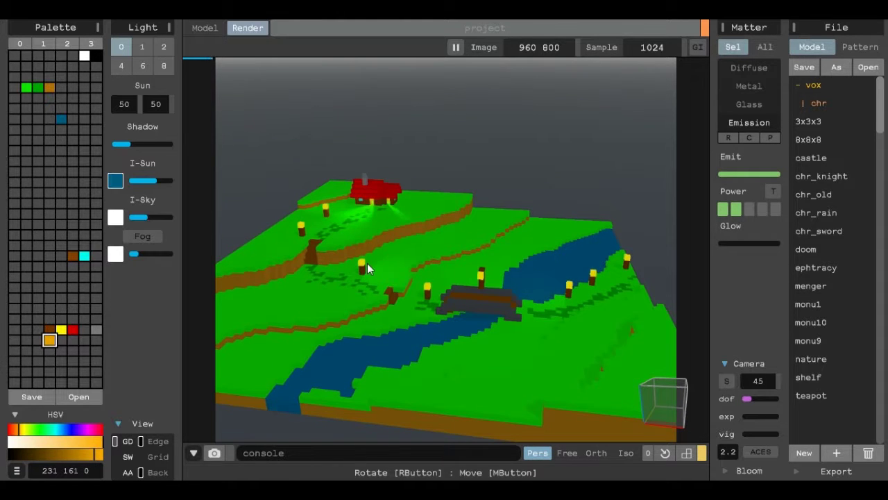
# Lower the sun and sky intensities for a darker scene, and set the lamp material to power 3 with full glow.
pyautogui.moveTo(172, 180); pyautogui.dragTo(143, 200)
pyautogui.click(136, 218)
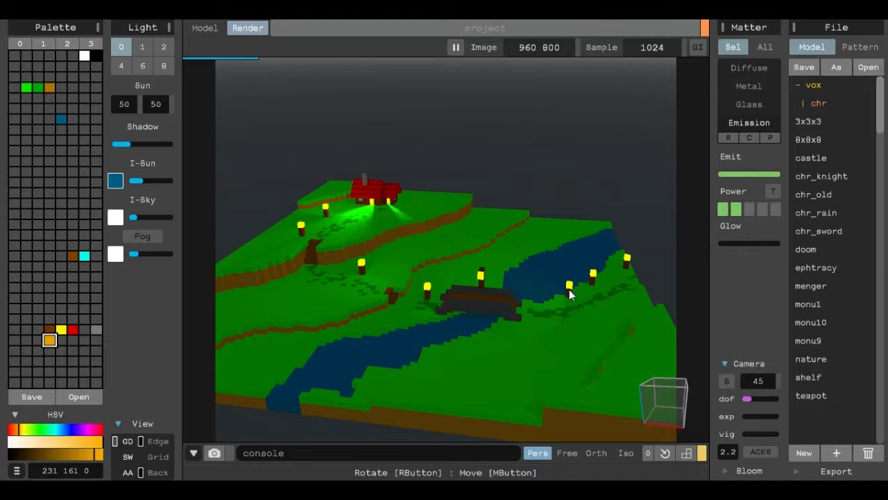
pyautogui.click(750, 208)
pyautogui.click(736, 209)
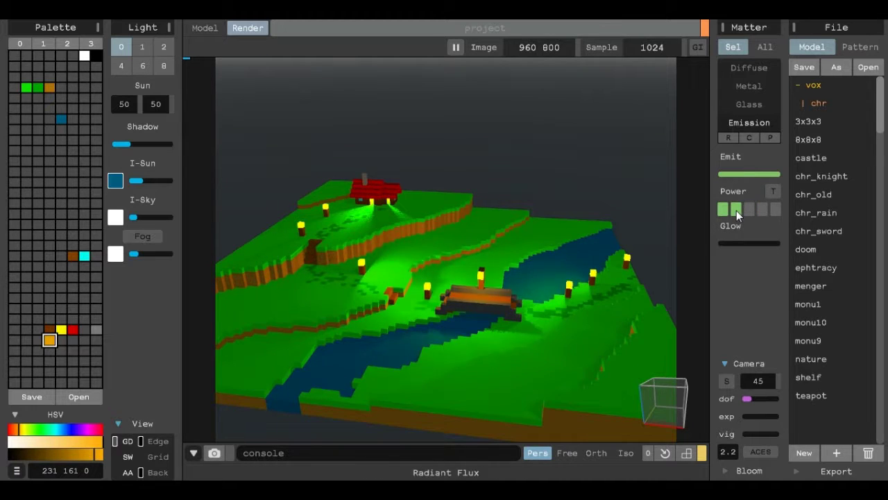
pyautogui.click(750, 243)
pyautogui.click(749, 209)
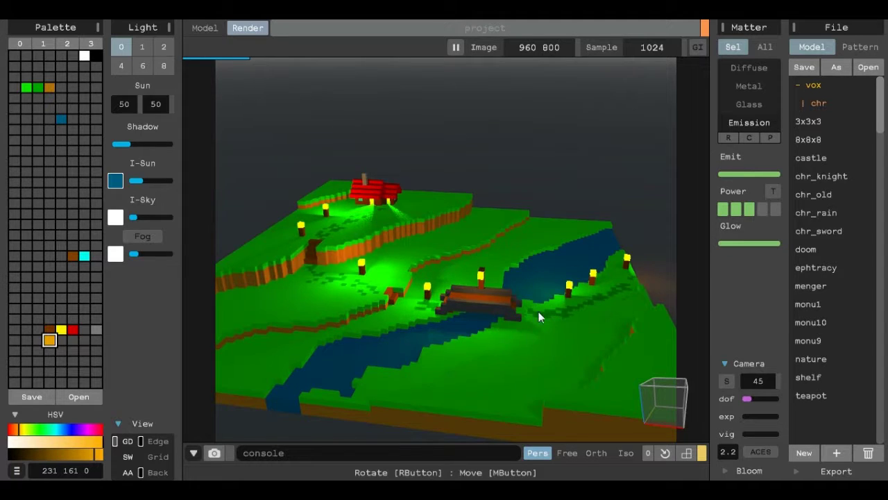
# Reduce the river material's transparency to about half and its roughness to about a third.
pyautogui.click(580, 276)
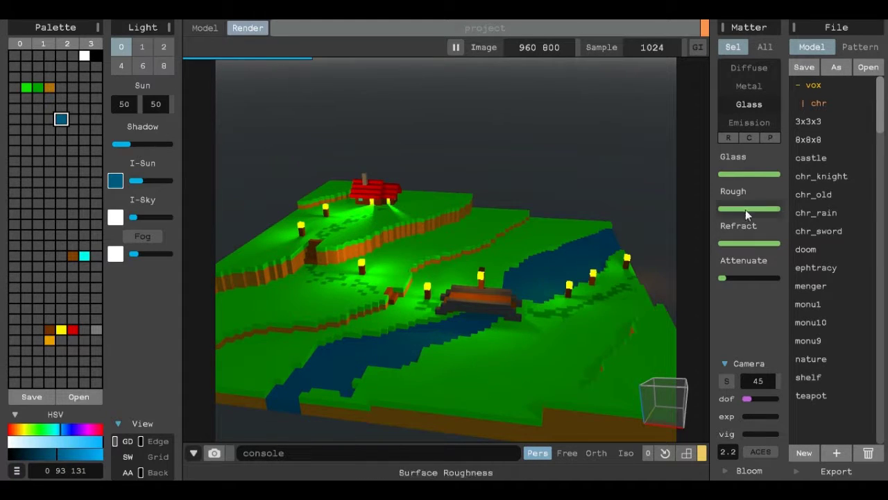
pyautogui.click(748, 173)
pyautogui.click(739, 208)
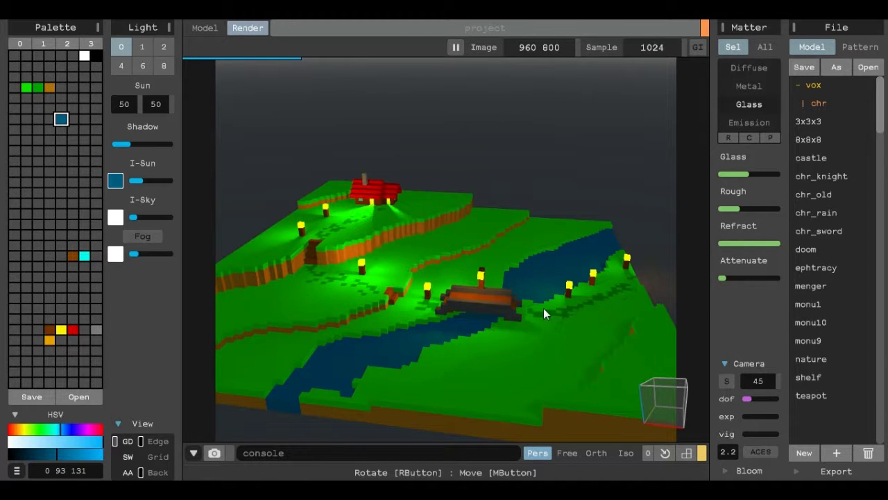
# Set an empty swatch to dark brown (103 58 0) and choose the Paint brush at the bridge.
pyautogui.click(205, 28)
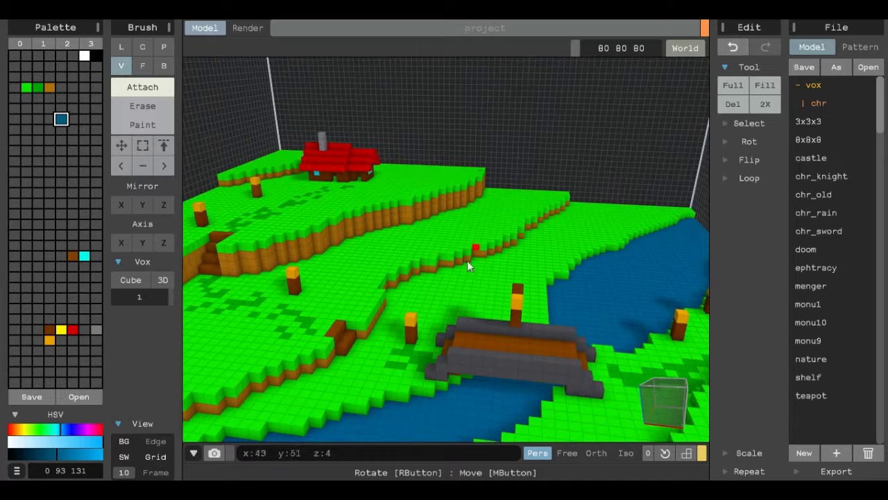
pyautogui.click(37, 330)
pyautogui.click(46, 453)
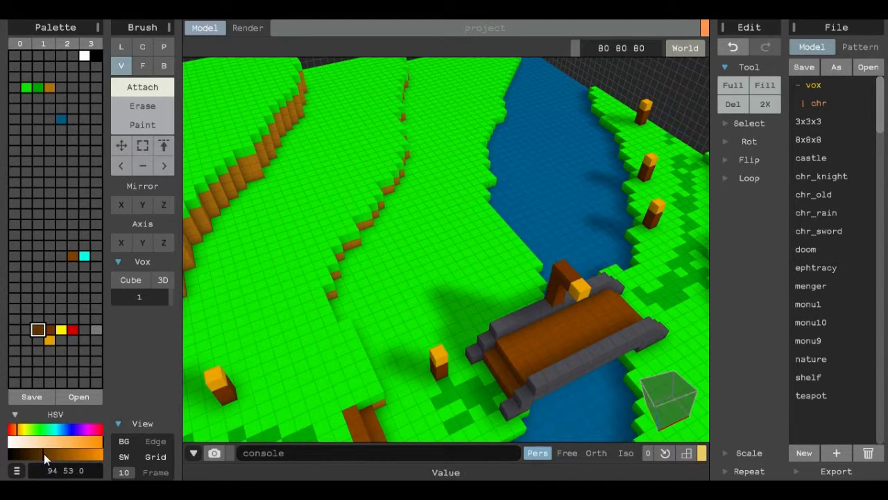
pyautogui.press('g')
pyautogui.moveTo(440, 392); pyautogui.dragTo(472, 235, button='right')
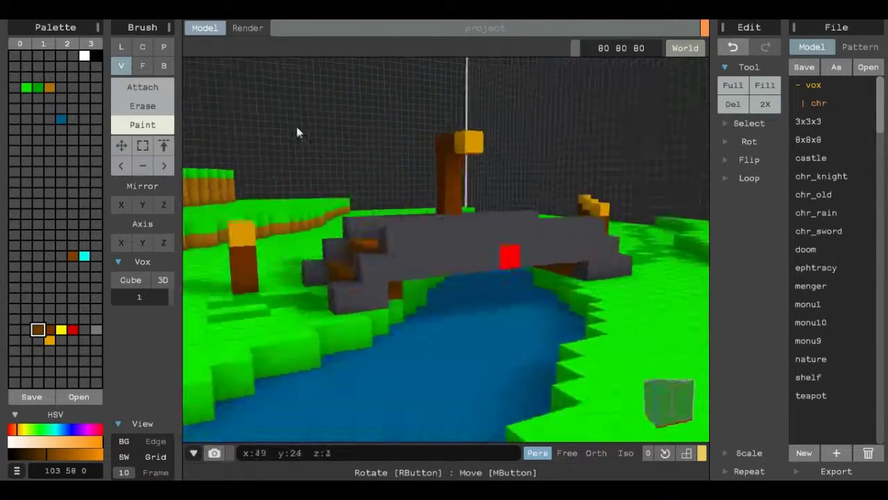
# Tune the river glass to almost no transparency, about 30% roughness, about 70% refraction and about 20% attenuation.
pyautogui.press('Tab')
pyautogui.click(494, 345)
pyautogui.moveTo(766, 244); pyautogui.dragTo(757, 244)
pyautogui.click(758, 174)
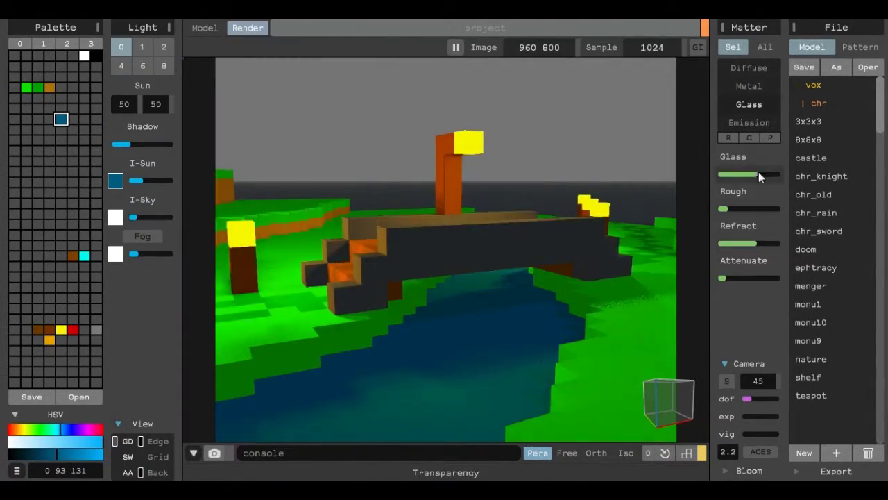
pyautogui.click(779, 278)
pyautogui.moveTo(429, 377); pyautogui.dragTo(573, 307, button='right')
pyautogui.click(727, 174)
pyautogui.moveTo(727, 175); pyautogui.dragTo(719, 175)
pyautogui.click(778, 243)
pyautogui.click(733, 278)
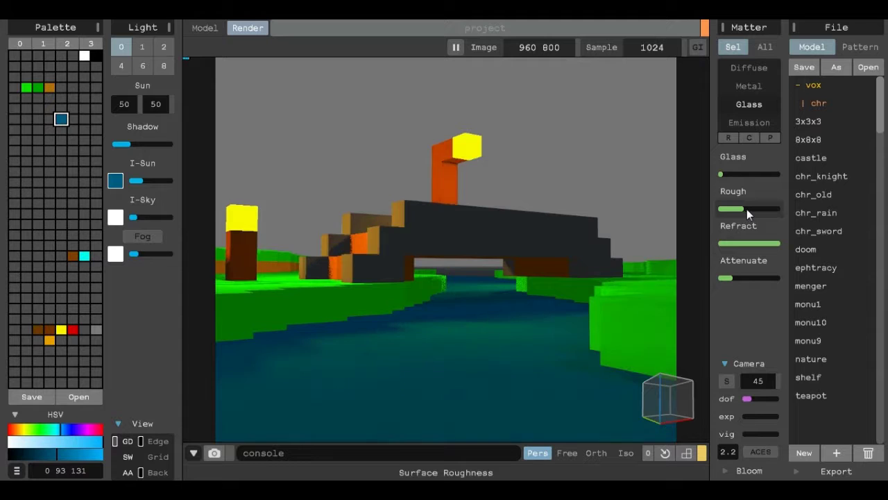
pyautogui.click(759, 243)
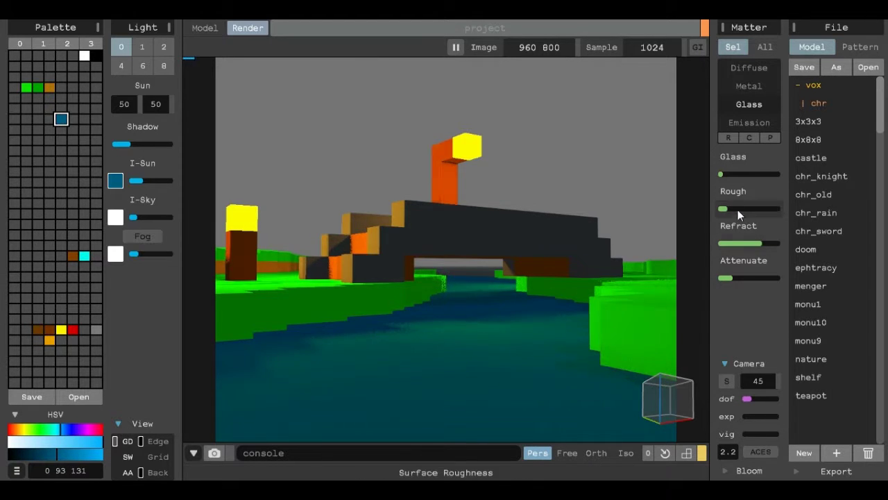
pyautogui.click(737, 209)
pyautogui.moveTo(528, 290); pyautogui.dragTo(492, 308, button='right')
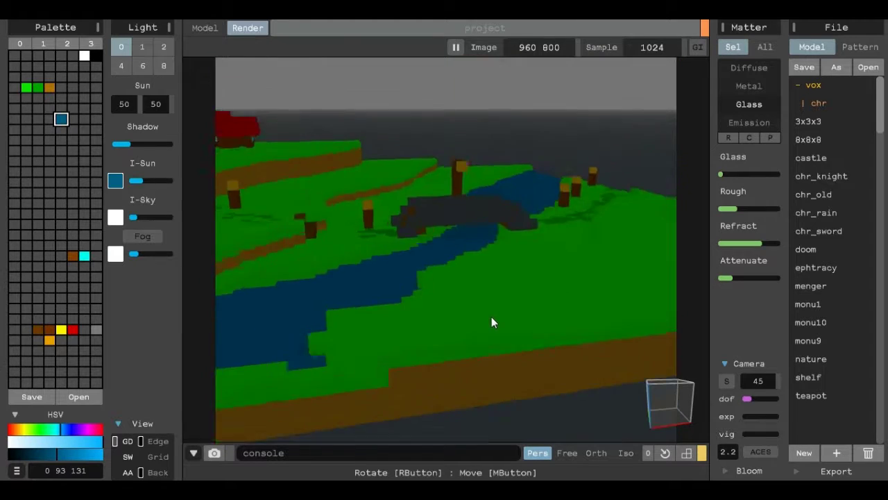
# Set an empty swatch to teal (1 180 187) and build a tall rectangular test slab near the landscape's front edge.
pyautogui.click(205, 28)
pyautogui.click(14, 382)
pyautogui.click(50, 456)
pyautogui.moveTo(50, 456); pyautogui.dragTo(77, 455)
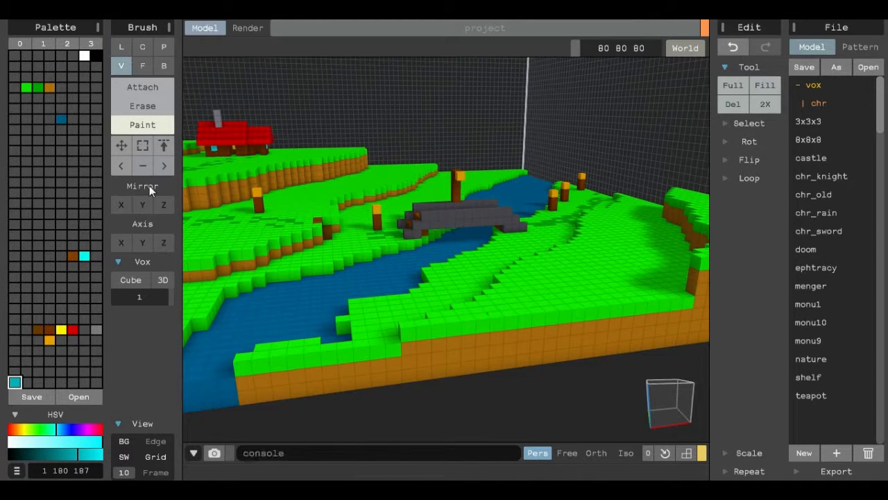
pyautogui.press('1')
pyautogui.press('f')
pyautogui.moveTo(535, 312)
pyautogui.mouseDown()
pyautogui.moveTo(569, 297)
pyautogui.moveTo(495, 204)
pyautogui.moveTo(266, 145)
pyautogui.mouseUp()
# Make the teal slab glass with full transparency, about 60% roughness, and low refraction and attenuation.
pyautogui.click(248, 28)
pyautogui.click(739, 208)
pyautogui.click(767, 243)
pyautogui.click(723, 174)
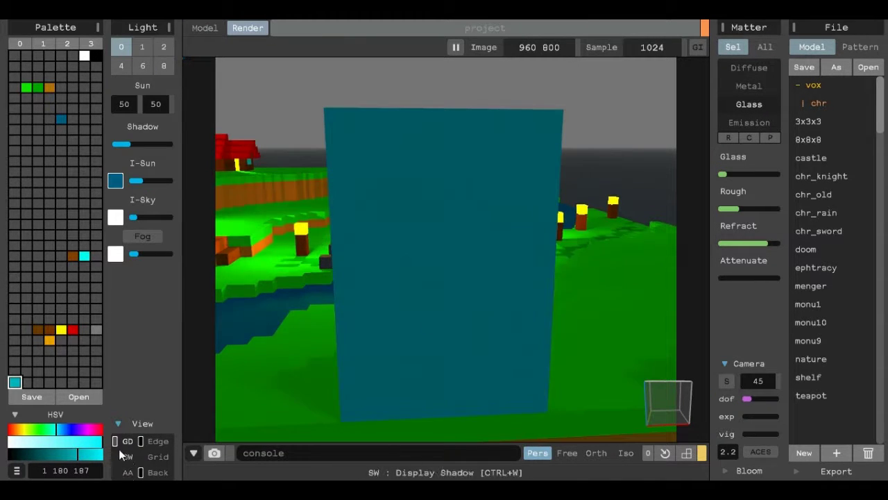
pyautogui.click(735, 278)
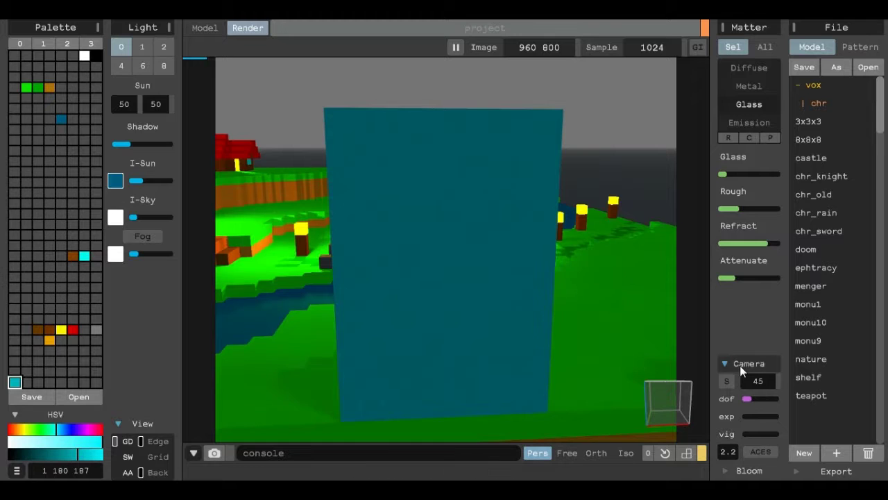
pyautogui.click(780, 174)
pyautogui.moveTo(639, 174); pyautogui.dragTo(659, 270, button='right')
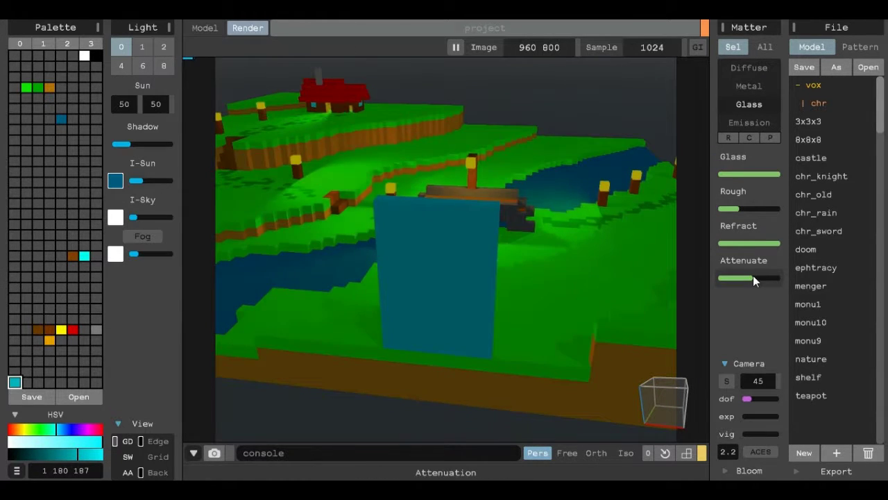
pyautogui.click(730, 277)
pyautogui.click(734, 244)
pyautogui.click(756, 209)
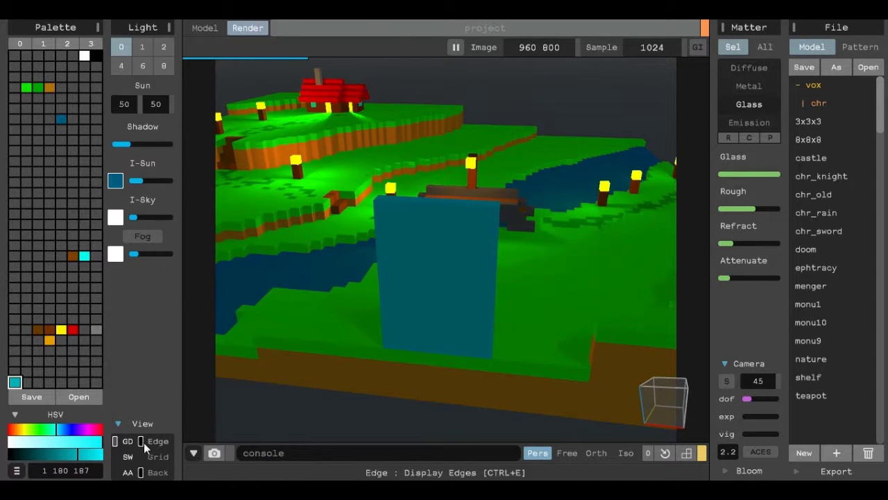
# Try teal edge and background colours with the grid and shadow display toggled, and set both colours to white.
pyautogui.click(141, 472)
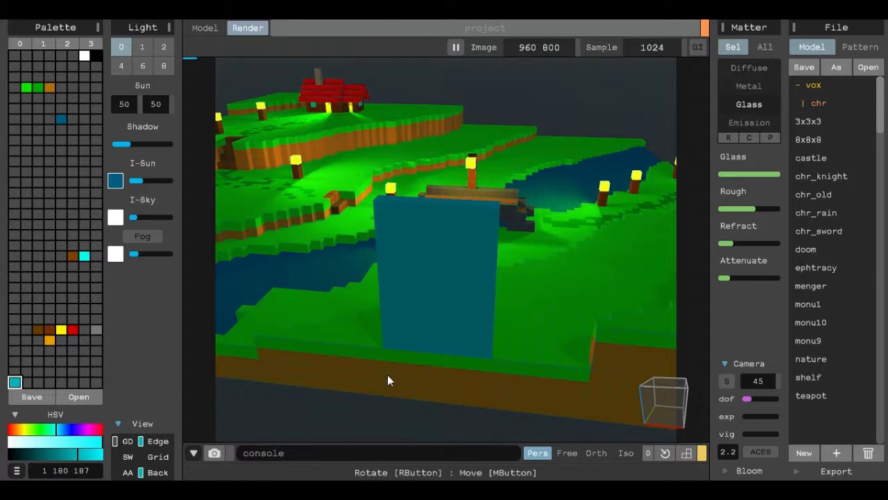
pyautogui.click(159, 458)
pyautogui.click(158, 458)
pyautogui.click(128, 457)
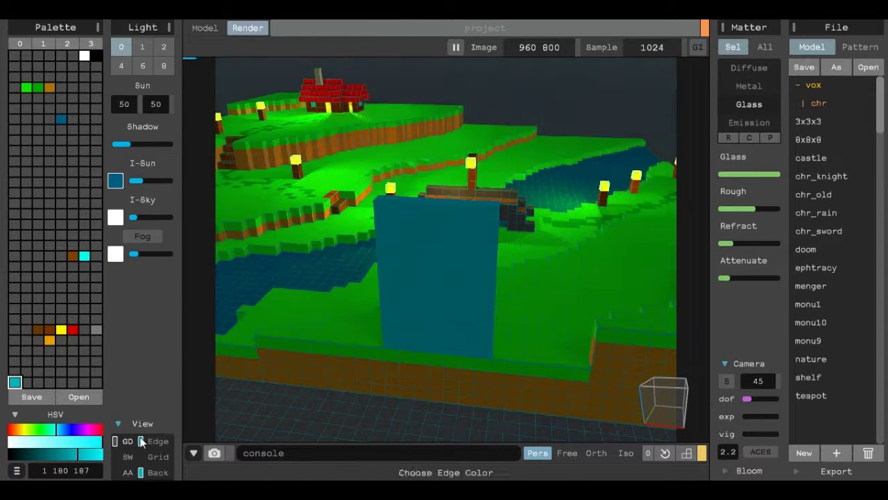
pyautogui.click(140, 472)
pyautogui.click(14, 381)
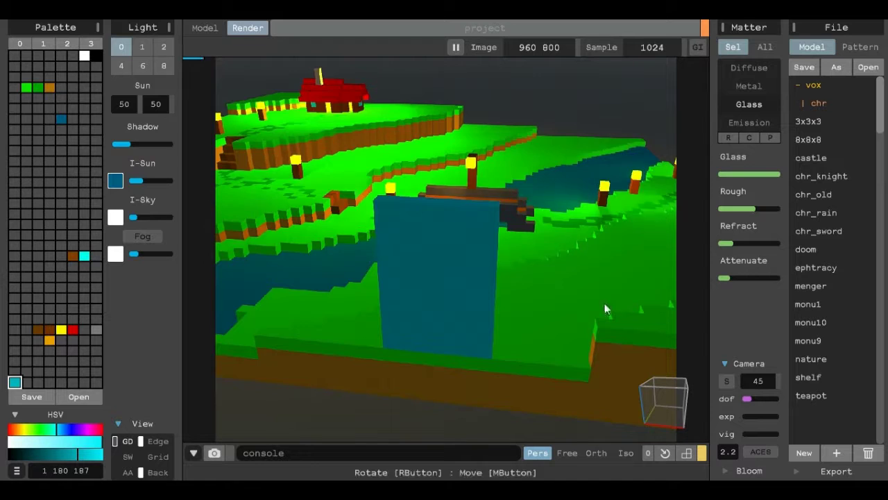
# Reduce the teal slab's glass transparency to almost none and raise roughness to about 70% and refraction to about 40%.
pyautogui.click(749, 470)
pyautogui.click(748, 435)
pyautogui.click(723, 174)
pyautogui.click(768, 208)
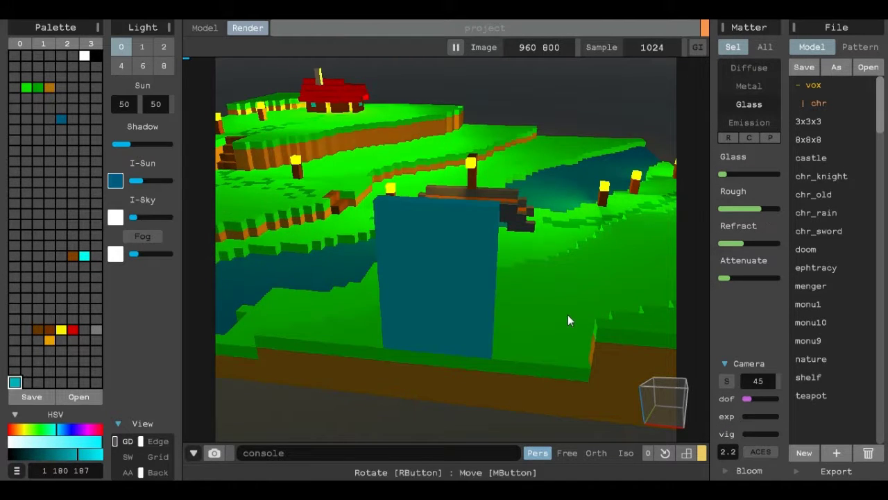
# Return to the model and erase the teal test slab from the landscape's front edge.
pyautogui.press('Tab')
pyautogui.press('s')
pyautogui.moveTo(399, 222)
pyautogui.mouseDown(button='right')
pyautogui.moveTo(515, 230)
pyautogui.moveTo(528, 375)
pyautogui.moveTo(541, 306)
pyautogui.moveTo(527, 393)
pyautogui.moveTo(621, 277)
pyautogui.moveTo(573, 300)
pyautogui.moveTo(212, 160)
pyautogui.mouseUp(button='right')
pyautogui.press('v')
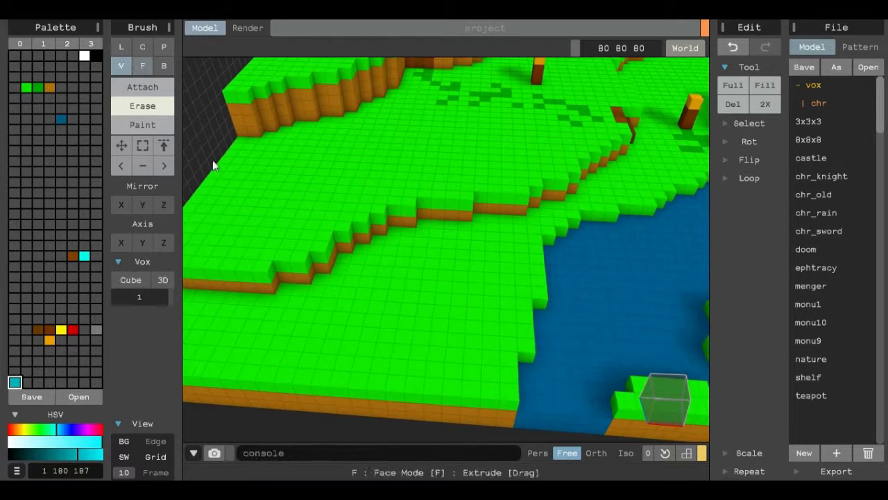
# Build a brown (115 51 0) one-voxel-wide tree trunk on the lowest front terrace beside the river.
pyautogui.click(142, 87)
pyautogui.click(49, 329)
pyautogui.moveTo(292, 359); pyautogui.dragTo(391, 334, button='right')
pyautogui.moveTo(391, 334); pyautogui.dragTo(408, 252)
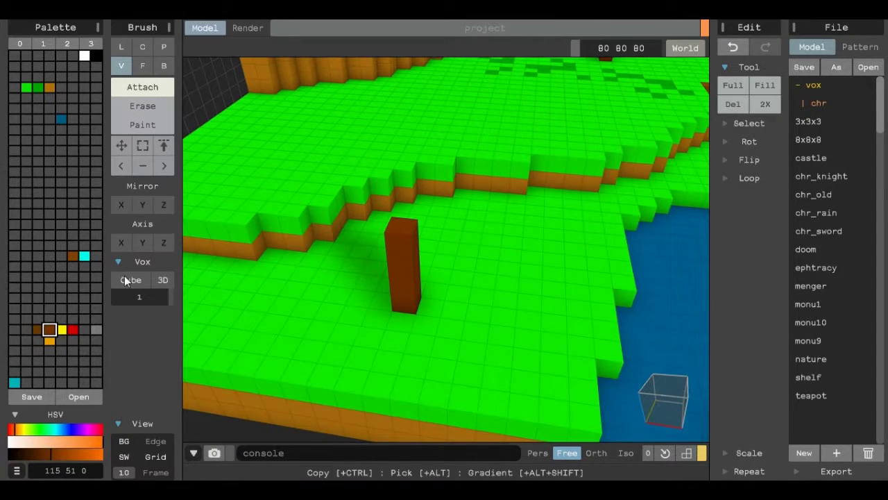
# Build a rounded, stepped leaf crown in dark green (30 107 0) around the top of the trunk.
pyautogui.click(96, 382)
pyautogui.scroll(5, 451, 276)
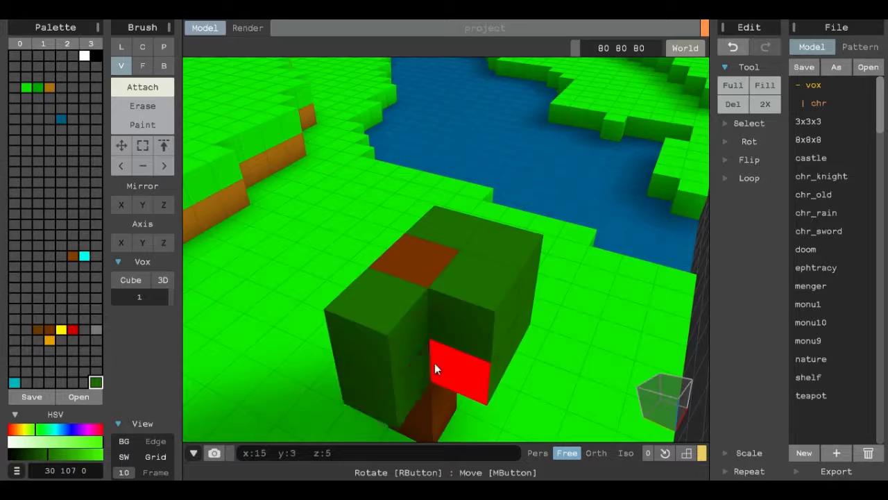
pyautogui.moveTo(396, 347); pyautogui.dragTo(576, 284, button='right')
pyautogui.moveTo(592, 221)
pyautogui.mouseDown(button='right')
pyautogui.moveTo(589, 280)
pyautogui.moveTo(531, 247)
pyautogui.moveTo(638, 185)
pyautogui.moveTo(384, 258)
pyautogui.moveTo(283, 261)
pyautogui.mouseUp(button='right')
pyautogui.scroll(4, 532, 248)
pyautogui.scroll(-3, 569, 196)
pyautogui.scroll(3, 283, 261)
# Select the whole tree, crown and trunk together, without the surrounding ground.
pyautogui.click(163, 145)
pyautogui.press('Up')
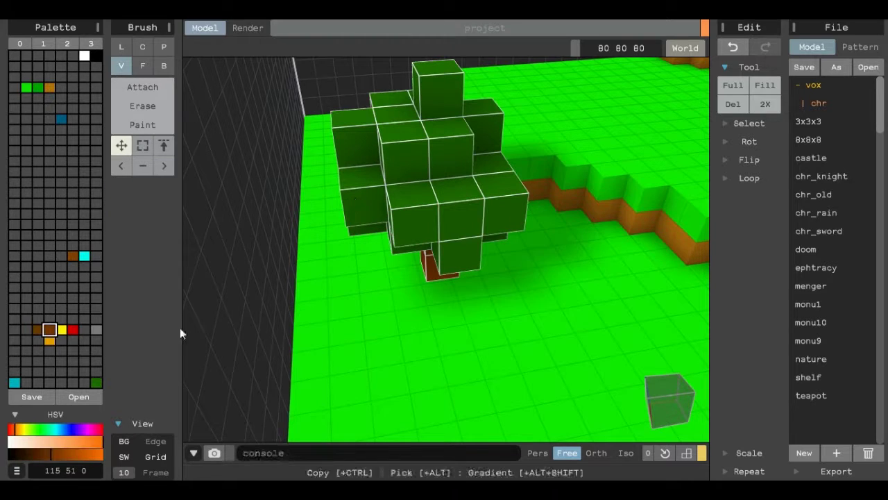
pyautogui.press('ctrl')
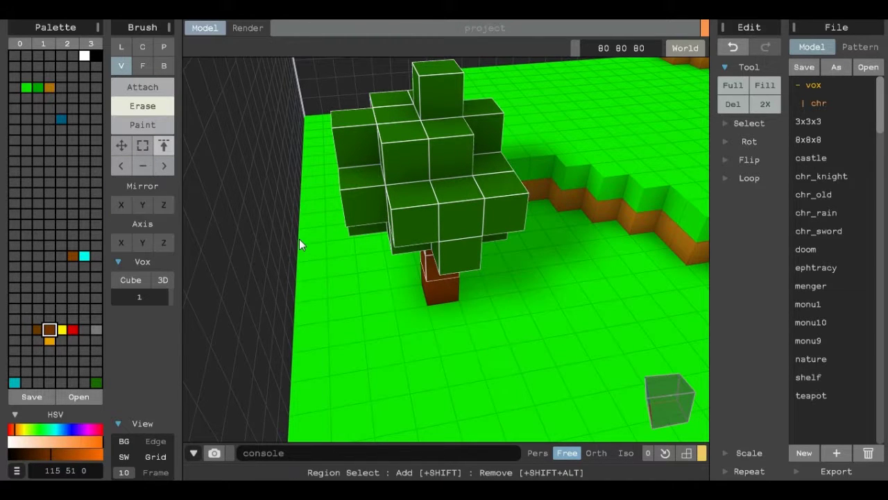
pyautogui.click(164, 145)
pyautogui.moveTo(405, 293); pyautogui.dragTo(145, 209, button='right')
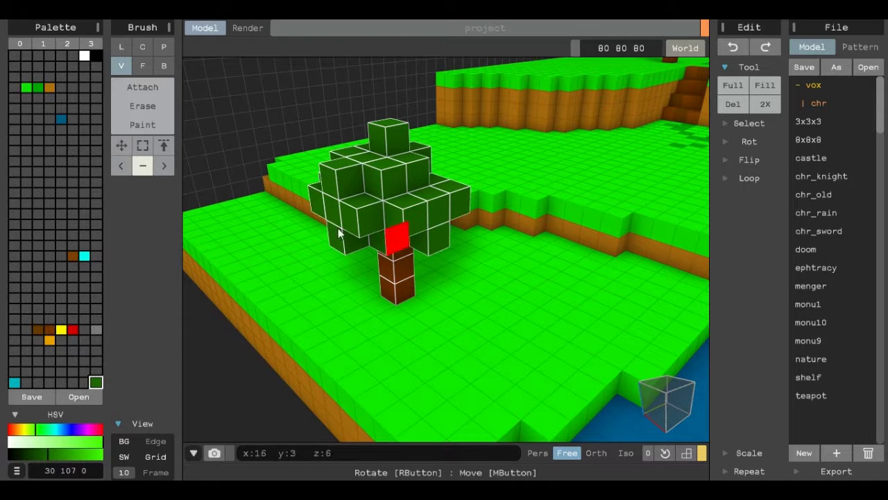
pyautogui.click(129, 207)
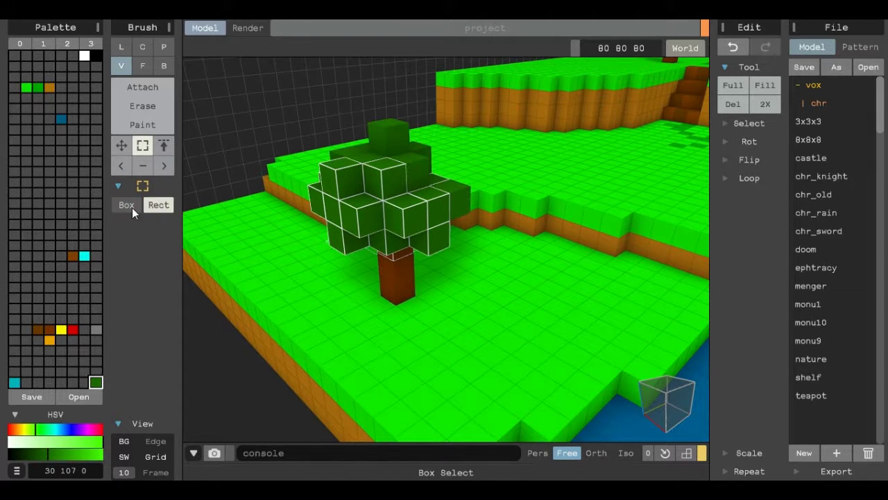
pyautogui.click(165, 145)
pyautogui.moveTo(440, 236); pyautogui.dragTo(520, 290)
pyautogui.moveTo(519, 290); pyautogui.dragTo(490, 269, button='middle')
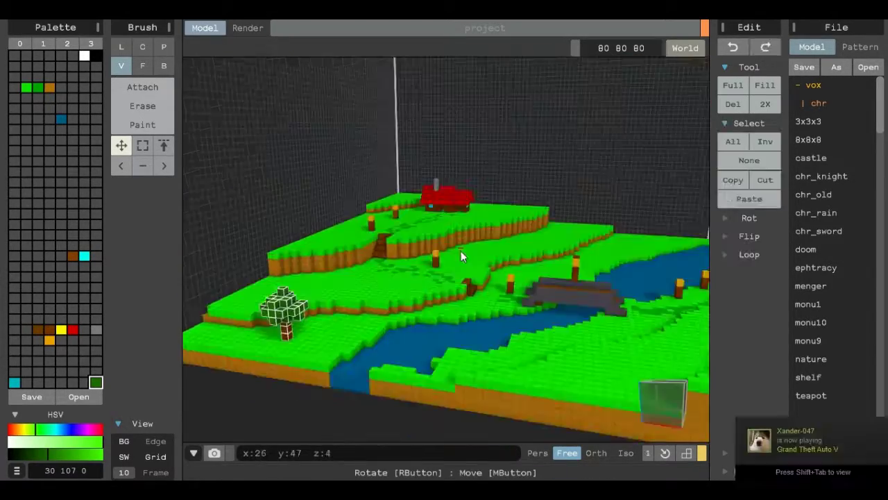
# Duplicate the tree into a cluster on the middle terrace and rotate a copy for variation.
pyautogui.moveTo(461, 250); pyautogui.dragTo(418, 309, button='right')
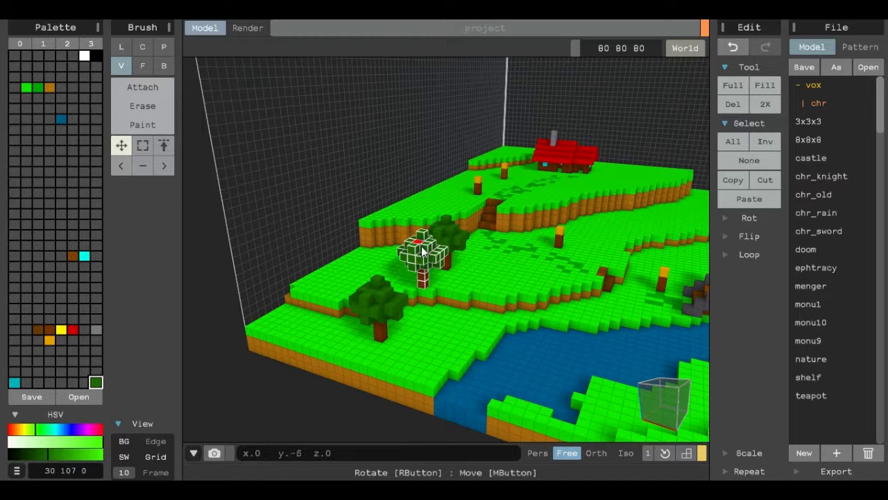
pyautogui.click(142, 105)
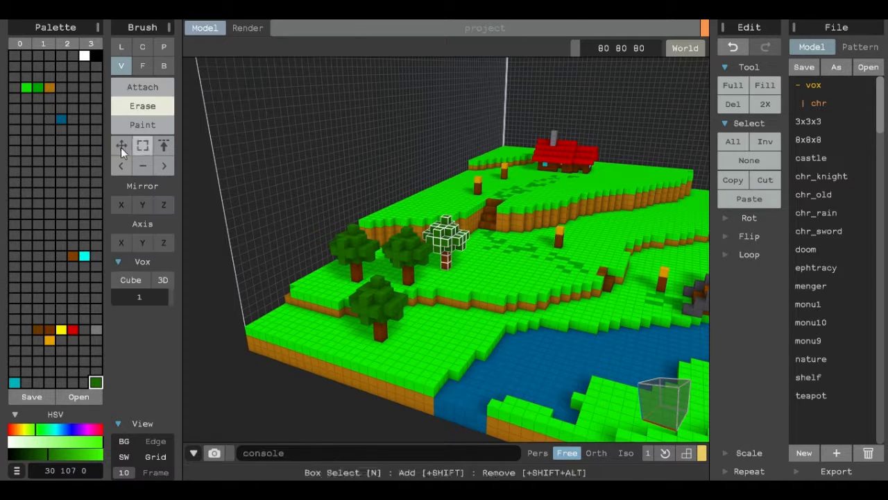
pyautogui.scroll(3, 210, 186)
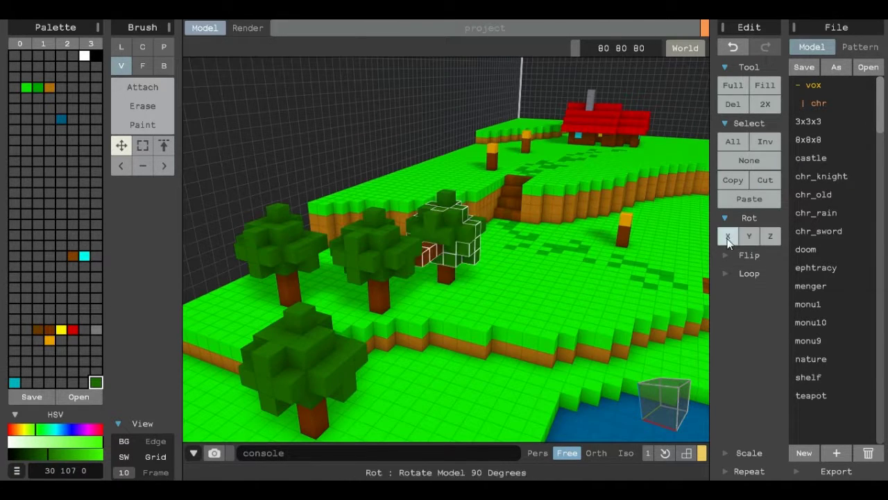
pyautogui.moveTo(476, 248); pyautogui.dragTo(753, 222, button='right')
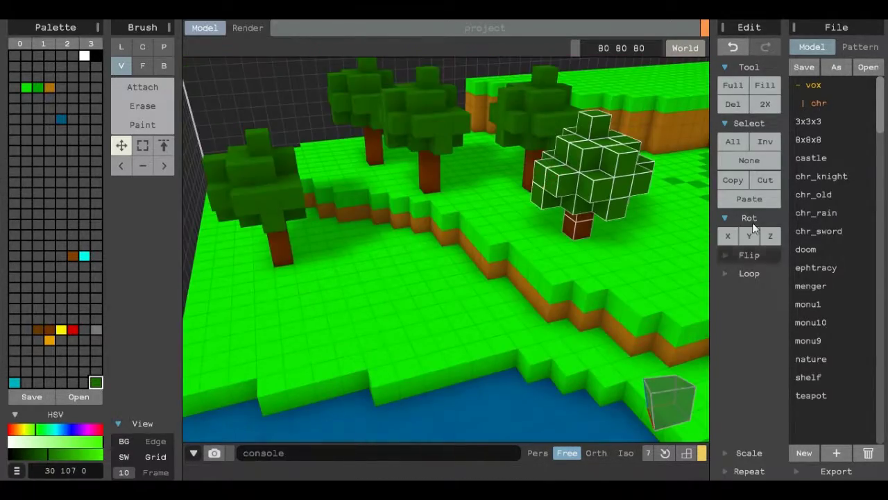
# Copy and paste the tree onto the lower front terrace and rotate the copy about Z.
pyautogui.moveTo(504, 141); pyautogui.dragTo(330, 250)
pyautogui.click(732, 180)
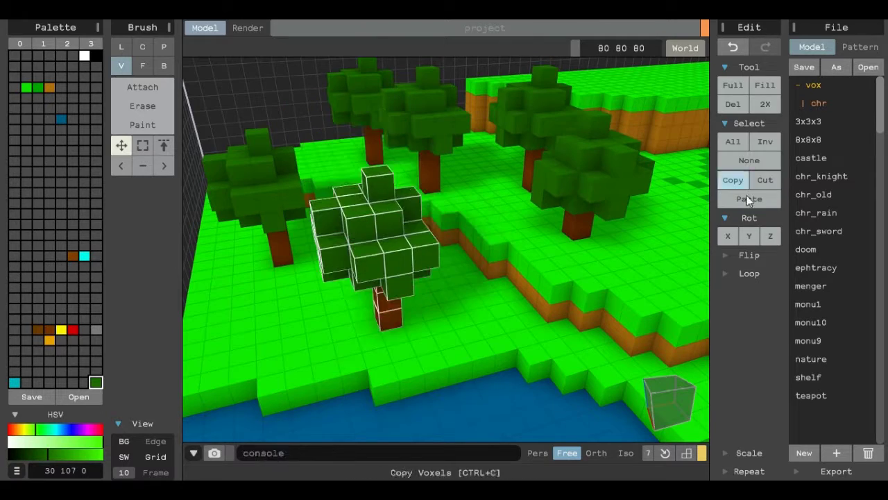
pyautogui.click(749, 198)
pyautogui.click(770, 236)
pyautogui.scroll(-3, 652, 269)
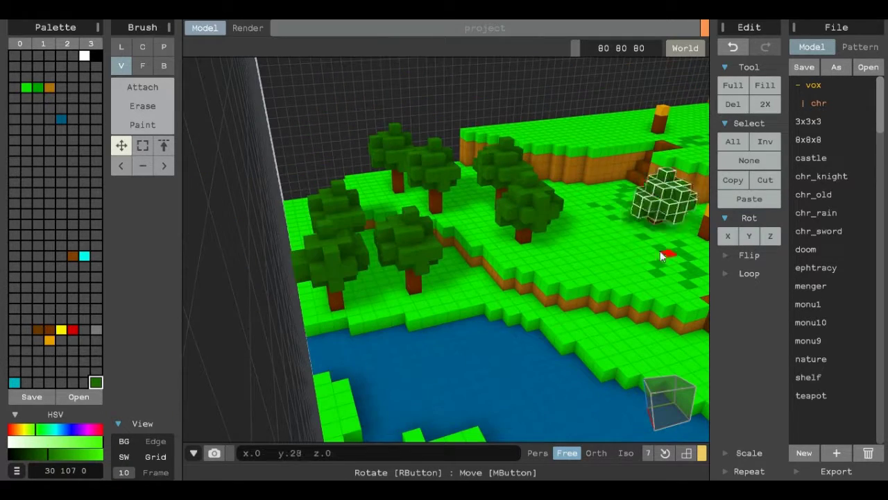
# Add tree copies on the middle terrace beside the path and cliff, rotating one about Z.
pyautogui.moveTo(613, 231); pyautogui.dragTo(368, 307, button='right')
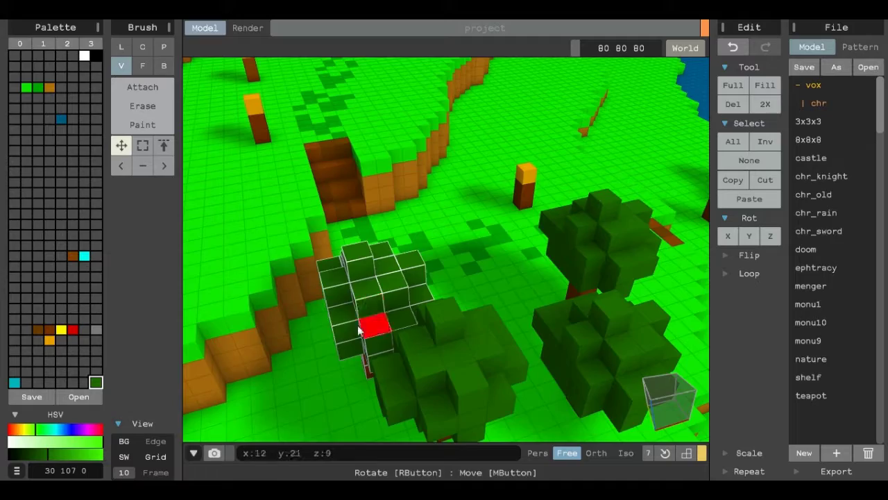
pyautogui.scroll(-2, 337, 298)
pyautogui.moveTo(528, 243); pyautogui.dragTo(374, 293, button='right')
pyautogui.scroll(2, 375, 293)
pyautogui.click(771, 236)
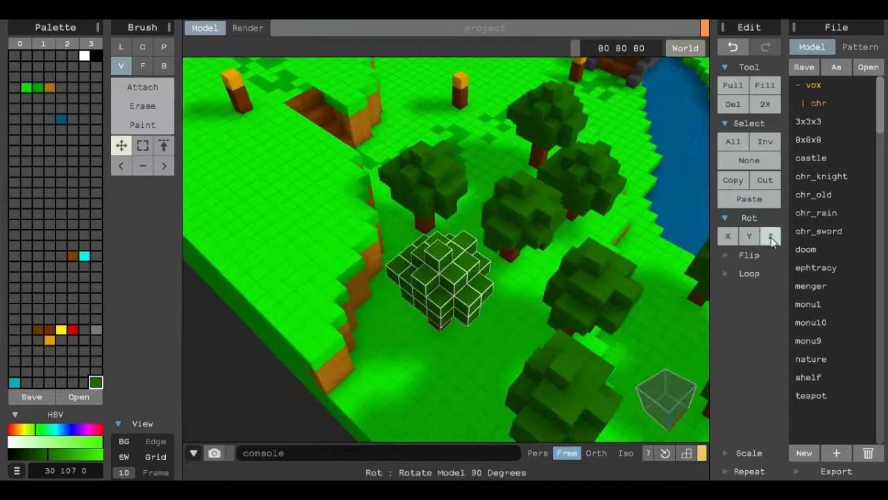
# Place tree copies along the upper terrace's outer edge, from above the stairs towards the house.
pyautogui.moveTo(447, 276); pyautogui.dragTo(723, 264, button='right')
pyautogui.click(733, 180)
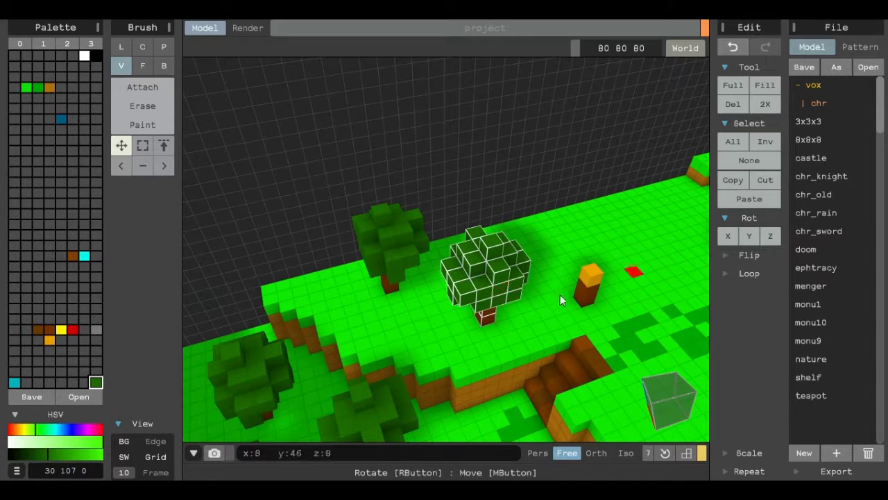
pyautogui.moveTo(590, 229); pyautogui.dragTo(725, 208, button='right')
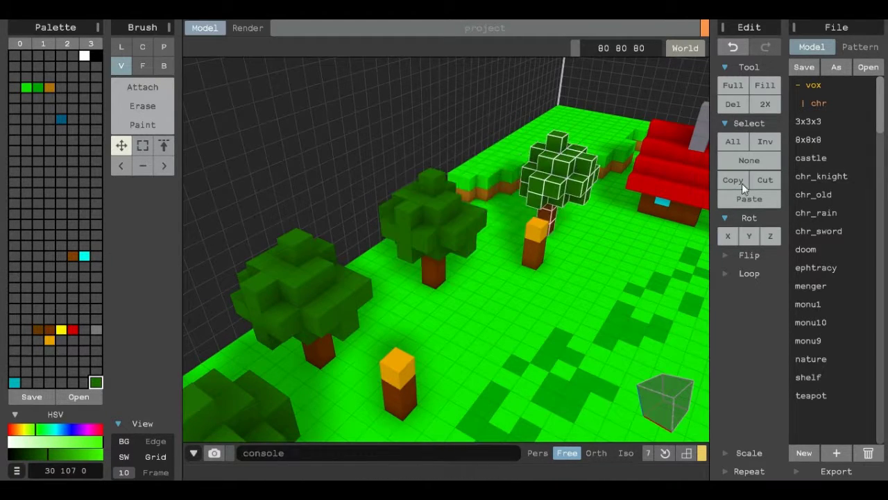
# Add tree copies by the upper lamp post, on the raised ledge and behind the house.
pyautogui.click(740, 122)
pyautogui.click(730, 86)
pyautogui.hotkey('ctrl', 'z')
pyautogui.moveTo(675, 149); pyautogui.dragTo(455, 226, button='right')
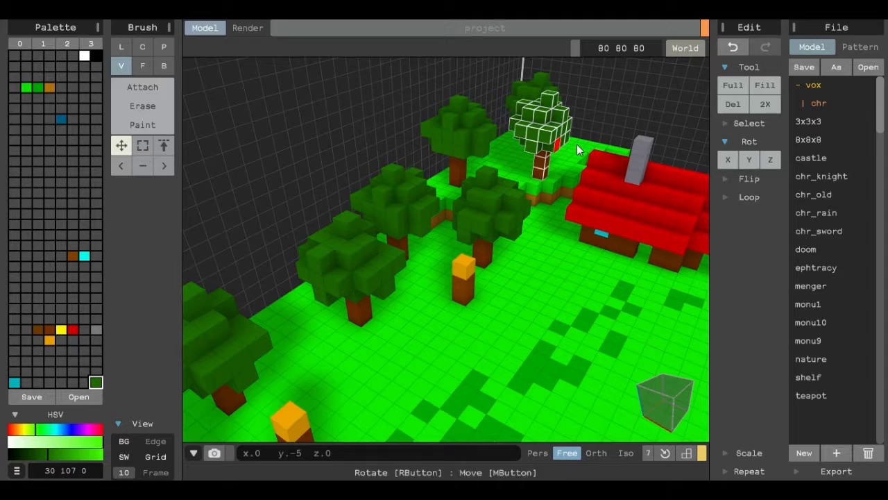
pyautogui.moveTo(593, 149); pyautogui.dragTo(461, 179, button='right')
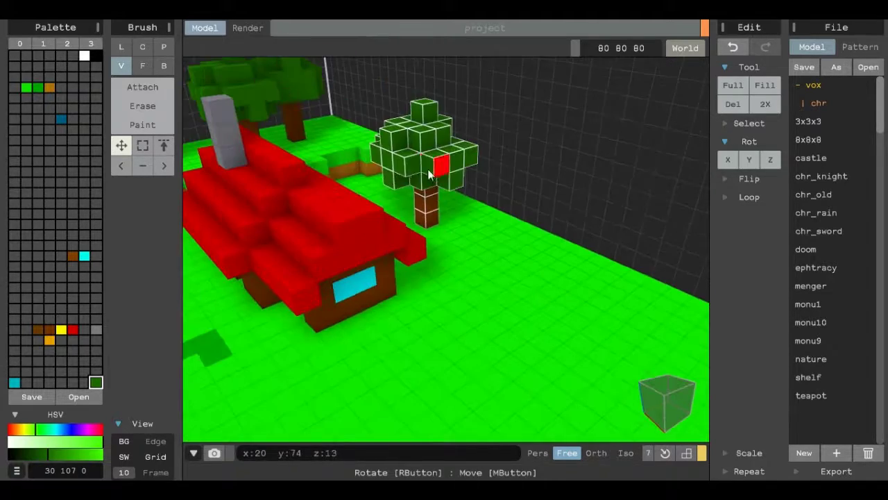
# Place more tree copies along the back edge behind the house and around its far end.
pyautogui.moveTo(462, 180); pyautogui.dragTo(549, 219)
pyautogui.moveTo(527, 238); pyautogui.dragTo(665, 197, button='right')
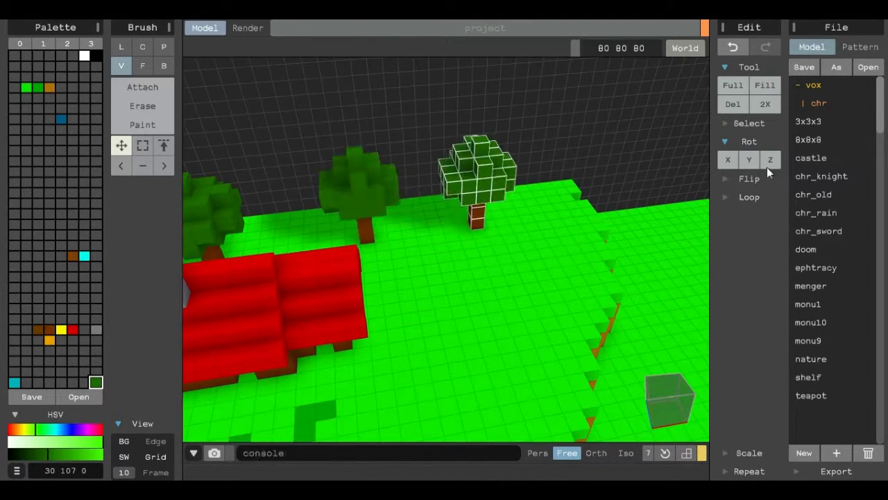
pyautogui.moveTo(482, 208); pyautogui.dragTo(426, 224)
pyautogui.moveTo(427, 225); pyautogui.dragTo(492, 252, button='right')
pyautogui.moveTo(492, 252); pyautogui.dragTo(620, 270)
pyautogui.moveTo(620, 267); pyautogui.dragTo(577, 270, button='right')
pyautogui.moveTo(576, 269); pyautogui.dragTo(521, 292)
pyautogui.scroll(-5, 521, 292)
pyautogui.moveTo(521, 293); pyautogui.dragTo(429, 216, button='right')
# Check the tree placement across the terraces in the render view and return to the model.
pyautogui.click(248, 27)
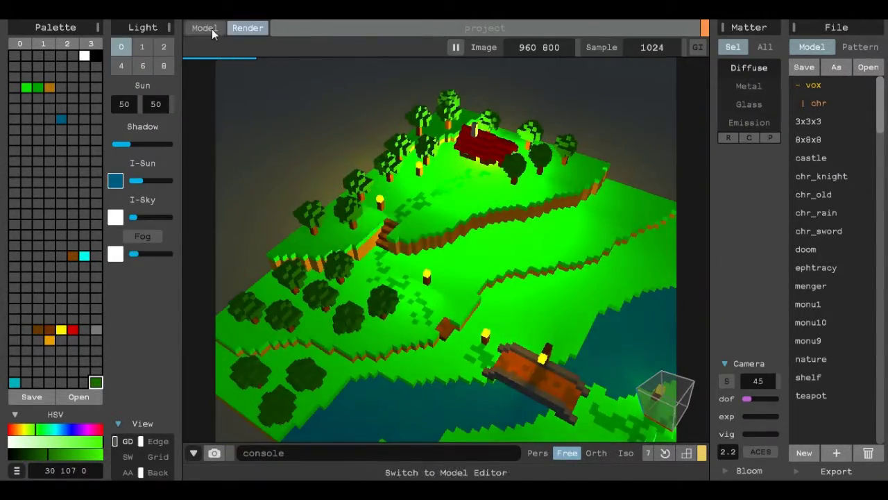
pyautogui.click(204, 28)
pyautogui.click(248, 28)
pyautogui.click(205, 28)
pyautogui.scroll(5, 486, 208)
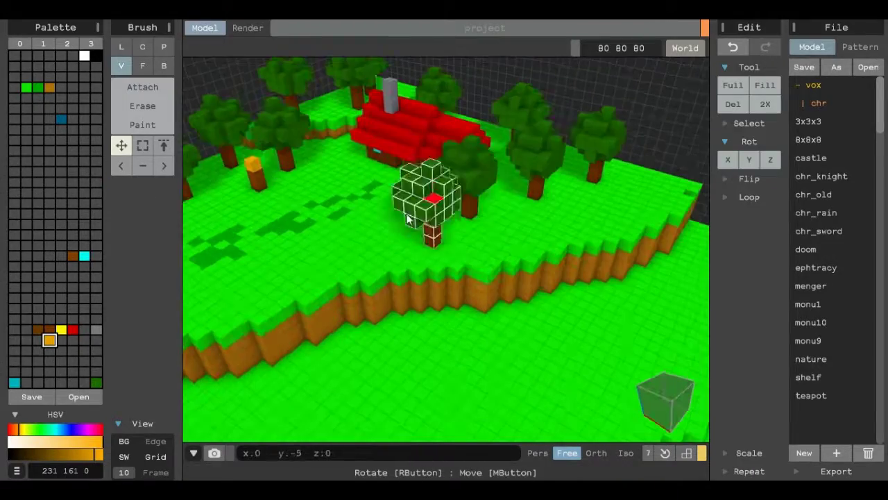
# Rotate the selected tree about Z and place copies at the upper terrace's front edge and on the middle terrace.
pyautogui.click(772, 160)
pyautogui.moveTo(445, 228); pyautogui.dragTo(545, 303, button='right')
pyautogui.moveTo(406, 254); pyautogui.dragTo(492, 308)
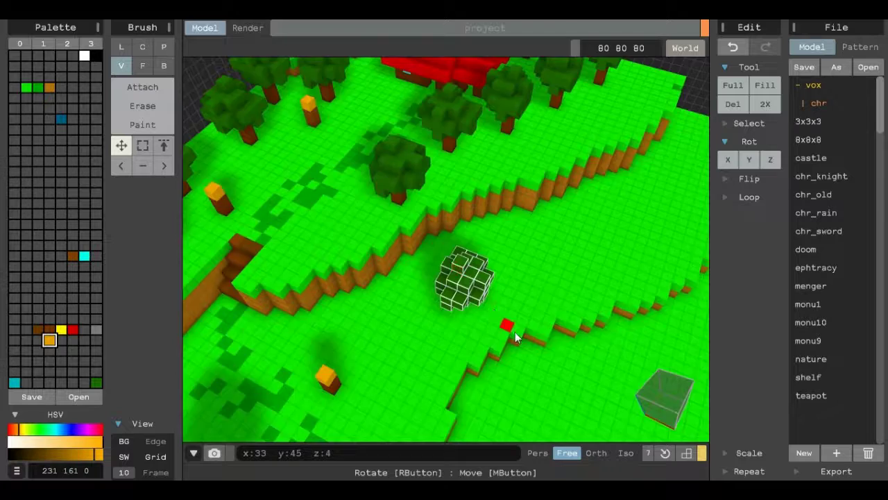
# Place tree copies on the middle terrace beside the lamp post and below the cliff, rotating one about Z.
pyautogui.moveTo(493, 308); pyautogui.dragTo(475, 254, button='right')
pyautogui.moveTo(475, 254); pyautogui.dragTo(367, 275)
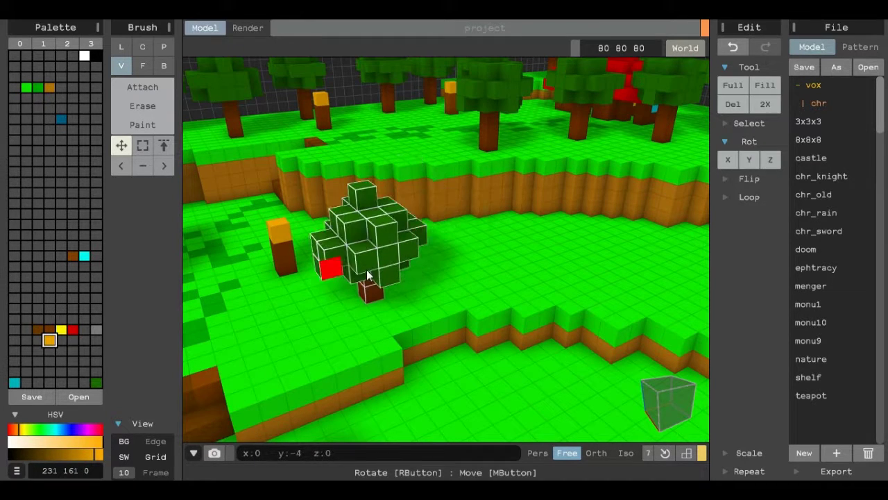
pyautogui.moveTo(477, 220); pyautogui.dragTo(538, 179)
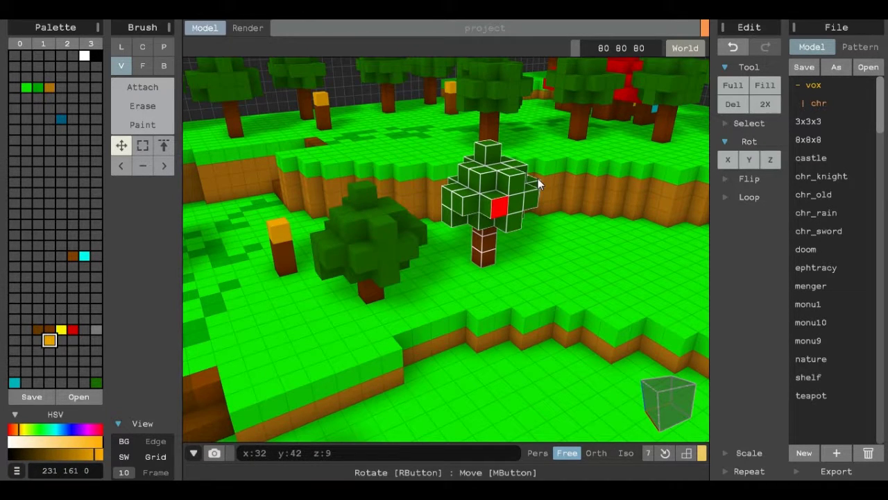
pyautogui.click(769, 161)
pyautogui.moveTo(506, 199); pyautogui.dragTo(611, 188)
# Extend the row of tree copies along the middle terrace below the house.
pyautogui.scroll(5, 576, 217)
pyautogui.scroll(-5, 576, 216)
pyautogui.moveTo(609, 235); pyautogui.dragTo(585, 446, button='right')
pyautogui.scroll(2, 459, 269)
pyautogui.click(595, 452)
pyautogui.moveTo(535, 362); pyautogui.dragTo(445, 226, button='right')
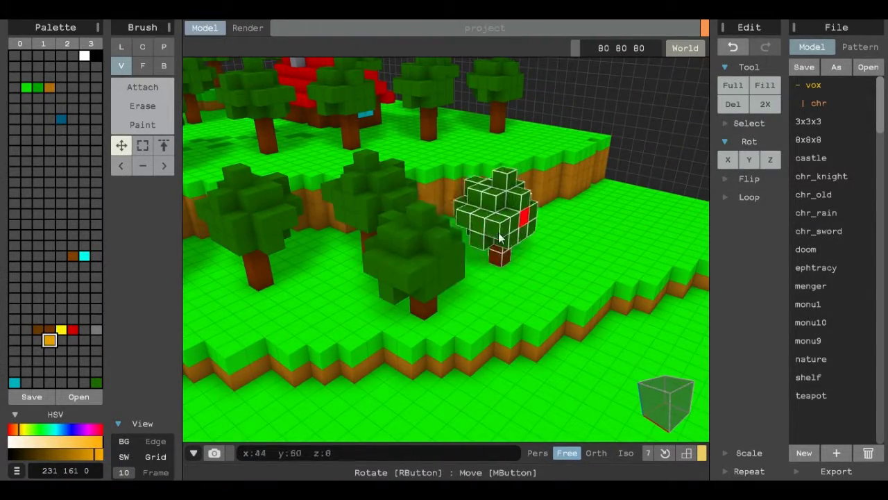
# Fill the far end of the middle terrace with tree copies up to the landscape's edge.
pyautogui.moveTo(527, 236); pyautogui.dragTo(422, 261, button='right')
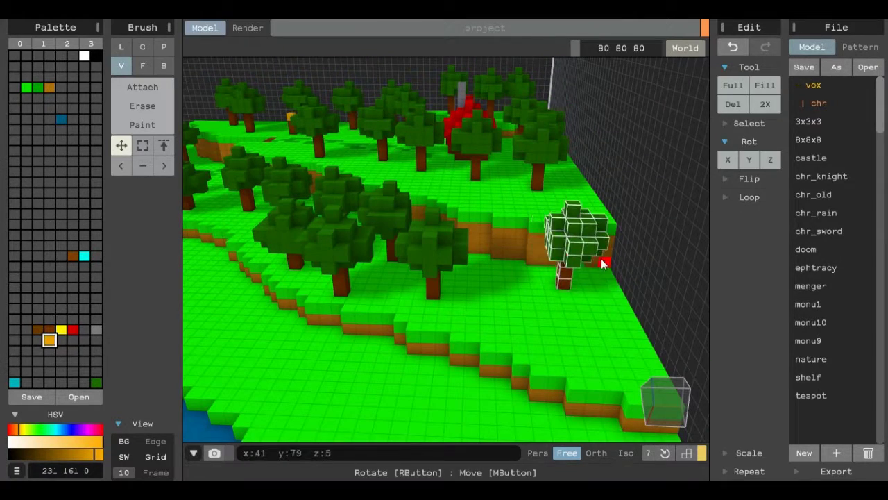
pyautogui.moveTo(587, 273); pyautogui.dragTo(500, 274, button='right')
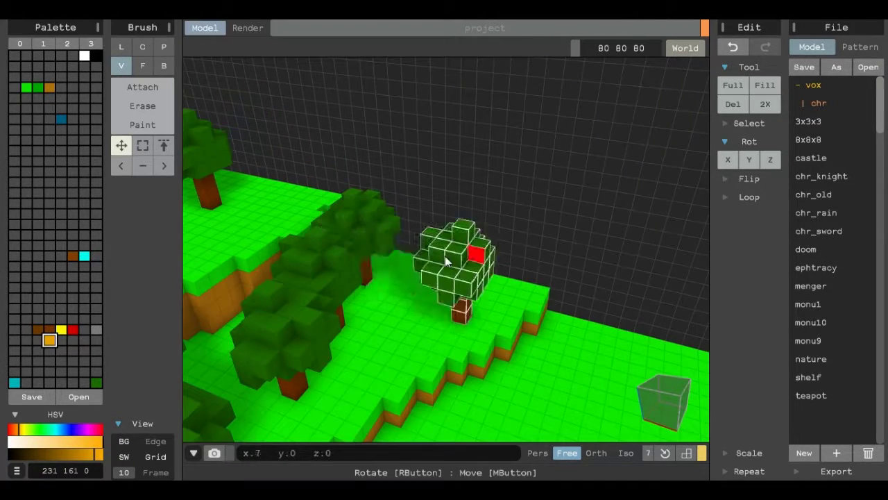
# Place tree copies on the lower terrace on both sides of the path leading to the bridge.
pyautogui.moveTo(624, 229)
pyautogui.mouseDown(button='right')
pyautogui.moveTo(430, 284)
pyautogui.moveTo(543, 270)
pyautogui.moveTo(495, 263)
pyautogui.mouseUp(button='right')
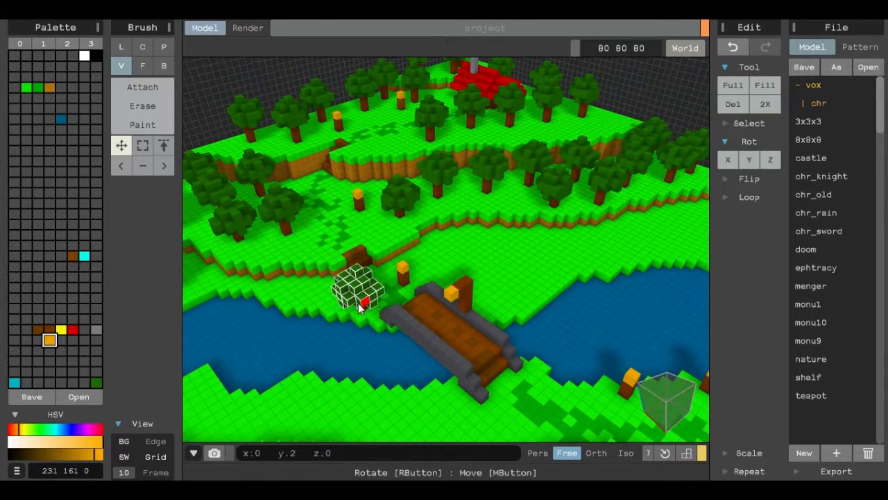
pyautogui.moveTo(351, 286)
pyautogui.mouseDown(button='right')
pyautogui.moveTo(376, 282)
pyautogui.moveTo(359, 286)
pyautogui.moveTo(357, 264)
pyautogui.moveTo(332, 279)
pyautogui.moveTo(552, 215)
pyautogui.mouseUp(button='right')
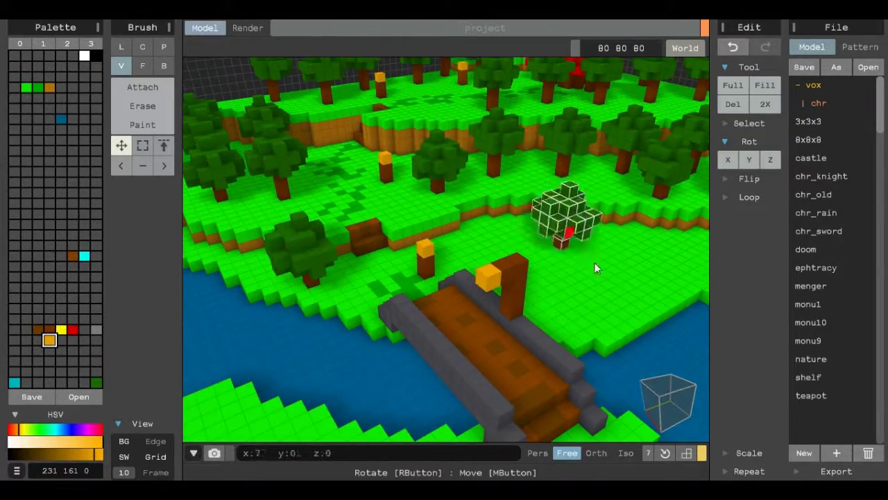
pyautogui.moveTo(701, 197)
pyautogui.mouseDown(button='right')
pyautogui.moveTo(451, 236)
pyautogui.moveTo(401, 258)
pyautogui.mouseUp(button='right')
# Scatter tree copies along the lower terrace's riverbank, from beyond the bridge to the far corner.
pyautogui.press('e')
pyautogui.scroll(-5, 401, 259)
pyautogui.moveTo(527, 264); pyautogui.dragTo(208, 156, button='right')
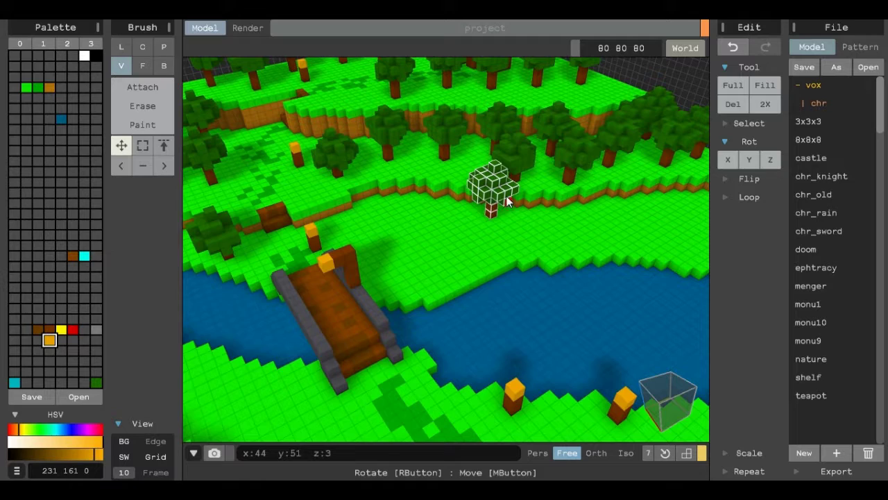
pyautogui.moveTo(694, 208); pyautogui.dragTo(314, 285, button='right')
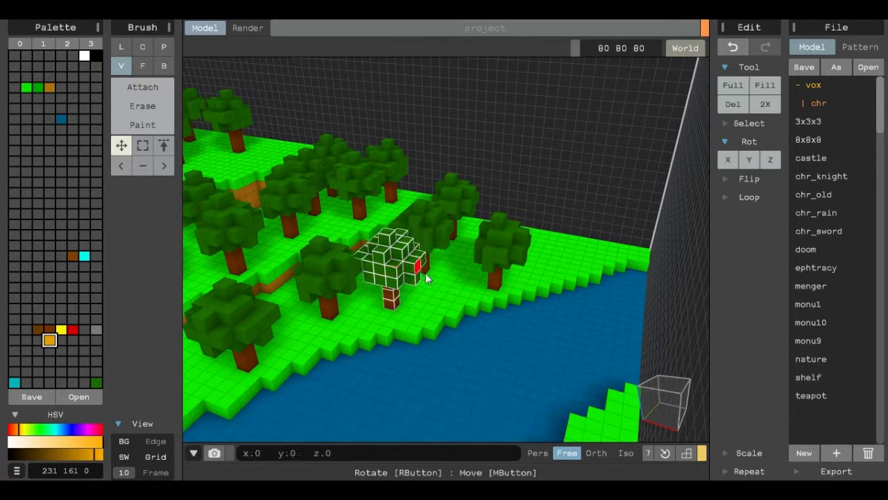
pyautogui.moveTo(422, 278)
pyautogui.mouseDown(button='right')
pyautogui.moveTo(526, 286)
pyautogui.moveTo(674, 238)
pyautogui.moveTo(287, 257)
pyautogui.mouseUp(button='right')
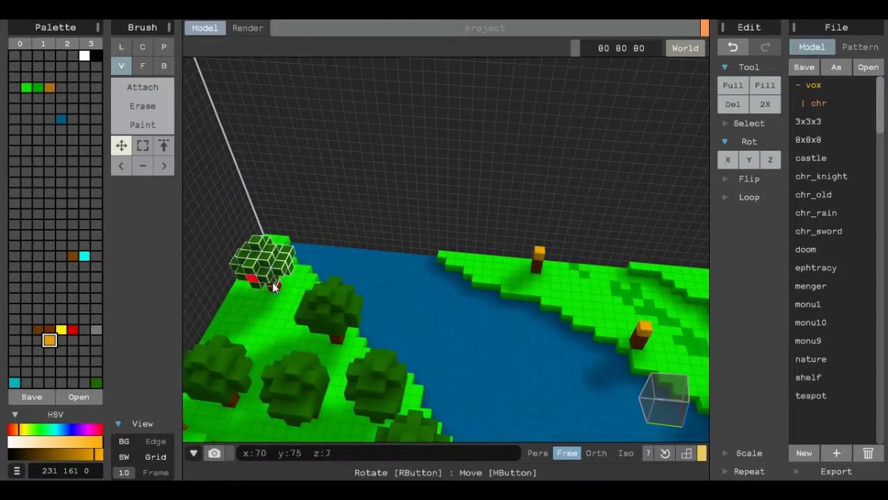
# Place tree copies in a row on the middle terrace across the river, just below the raised corner.
pyautogui.moveTo(599, 299)
pyautogui.mouseDown(button='right')
pyautogui.moveTo(597, 236)
pyautogui.moveTo(514, 270)
pyautogui.moveTo(440, 332)
pyautogui.moveTo(443, 284)
pyautogui.moveTo(359, 321)
pyautogui.moveTo(502, 334)
pyautogui.moveTo(517, 292)
pyautogui.moveTo(417, 224)
pyautogui.mouseUp(button='right')
pyautogui.click(532, 154)
pyautogui.moveTo(436, 125); pyautogui.dragTo(421, 211, button='right')
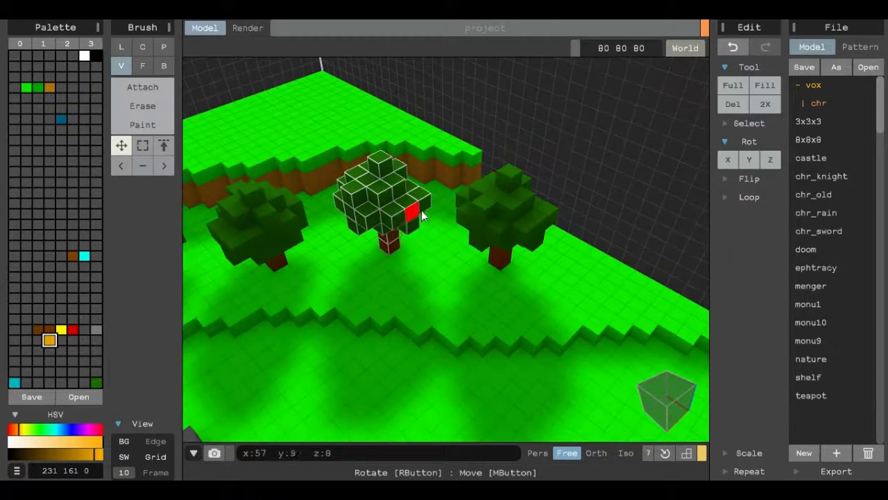
pyautogui.click(417, 208)
pyautogui.click(458, 296)
# Add more tree copies on the raised corner terrace and on the slope between it and the bridge.
pyautogui.moveTo(583, 268)
pyautogui.mouseDown(button='right')
pyautogui.moveTo(503, 276)
pyautogui.moveTo(284, 247)
pyautogui.moveTo(535, 246)
pyautogui.moveTo(346, 278)
pyautogui.mouseUp(button='right')
pyautogui.press('e')
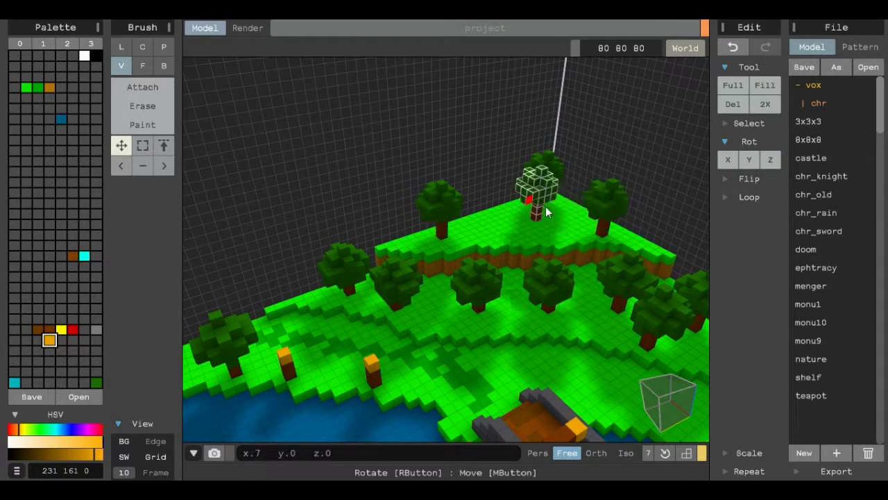
pyautogui.moveTo(614, 247); pyautogui.dragTo(486, 292, button='right')
pyautogui.scroll(4, 479, 281)
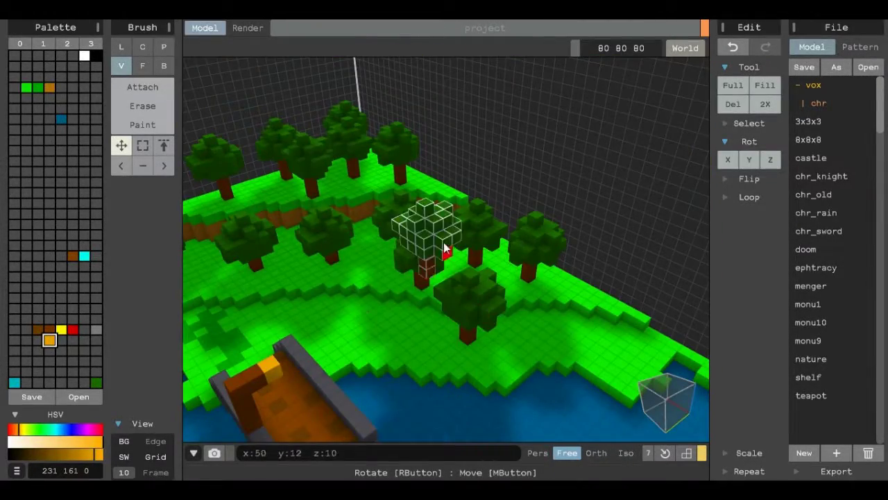
# Add a large tree on the house side of the bridge by doubling a tree copy's size with 2X.
pyautogui.moveTo(555, 318)
pyautogui.mouseDown(button='right')
pyautogui.moveTo(634, 308)
pyautogui.moveTo(236, 97)
pyautogui.moveTo(474, 254)
pyautogui.moveTo(408, 141)
pyautogui.mouseUp(button='right')
pyautogui.scroll(2, 474, 254)
pyautogui.click(765, 104)
pyautogui.scroll(5, 524, 257)
pyautogui.click(143, 145)
pyautogui.click(142, 105)
pyautogui.moveTo(277, 138)
pyautogui.mouseDown(button='right')
pyautogui.moveTo(416, 170)
pyautogui.moveTo(563, 223)
pyautogui.moveTo(519, 250)
pyautogui.moveTo(423, 252)
pyautogui.moveTo(439, 223)
pyautogui.moveTo(459, 420)
pyautogui.moveTo(515, 380)
pyautogui.moveTo(532, 307)
pyautogui.moveTo(416, 218)
pyautogui.moveTo(454, 267)
pyautogui.moveTo(631, 176)
pyautogui.moveTo(406, 282)
pyautogui.moveTo(486, 317)
pyautogui.moveTo(601, 300)
pyautogui.moveTo(345, 296)
pyautogui.moveTo(182, 160)
pyautogui.mouseUp(button='right')
pyautogui.moveTo(419, 219); pyautogui.dragTo(520, 385, button='right')
pyautogui.scroll(5, 545, 344)
pyautogui.scroll(-8, 496, 324)
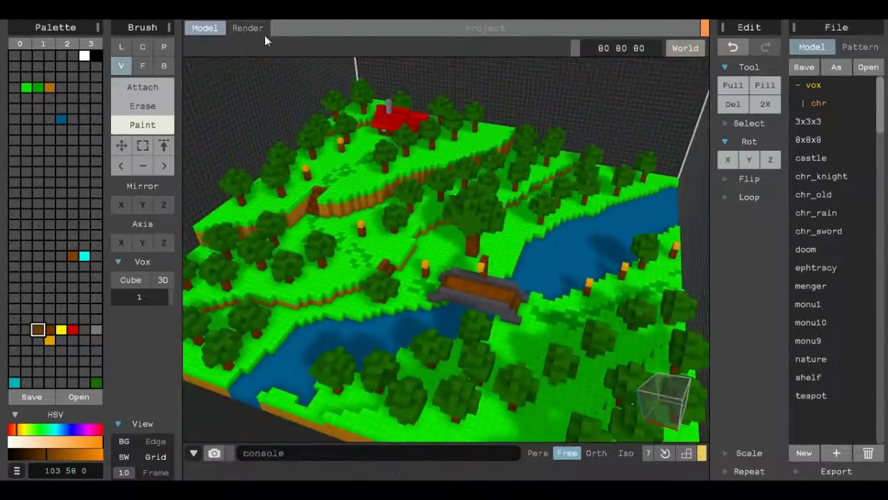
# Turn the tree nearest the bridge into a felled one, lying on its side with a brown stump in the ground.
pyautogui.click(248, 28)
pyautogui.scroll(3, 523, 291)
pyautogui.press('Tab')
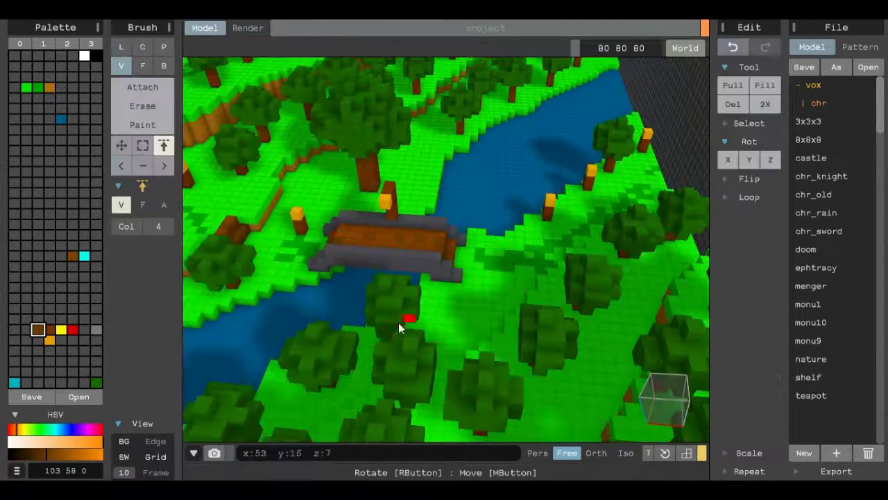
pyautogui.scroll(3, 423, 308)
pyautogui.moveTo(442, 263)
pyautogui.mouseDown(button='right')
pyautogui.moveTo(595, 225)
pyautogui.moveTo(492, 348)
pyautogui.moveTo(444, 293)
pyautogui.mouseUp(button='right')
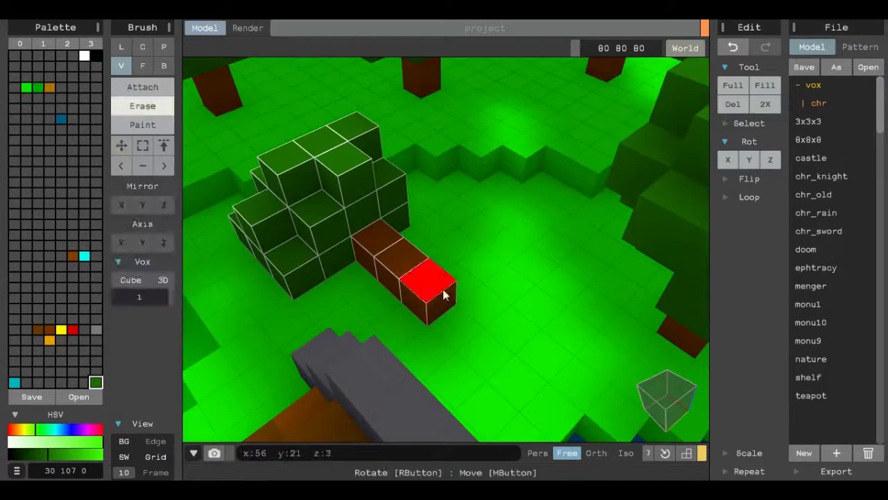
pyautogui.scroll(-5, 444, 293)
pyautogui.scroll(8, 363, 204)
pyautogui.moveTo(363, 204); pyautogui.dragTo(459, 258, button='right')
pyautogui.scroll(-10, 459, 258)
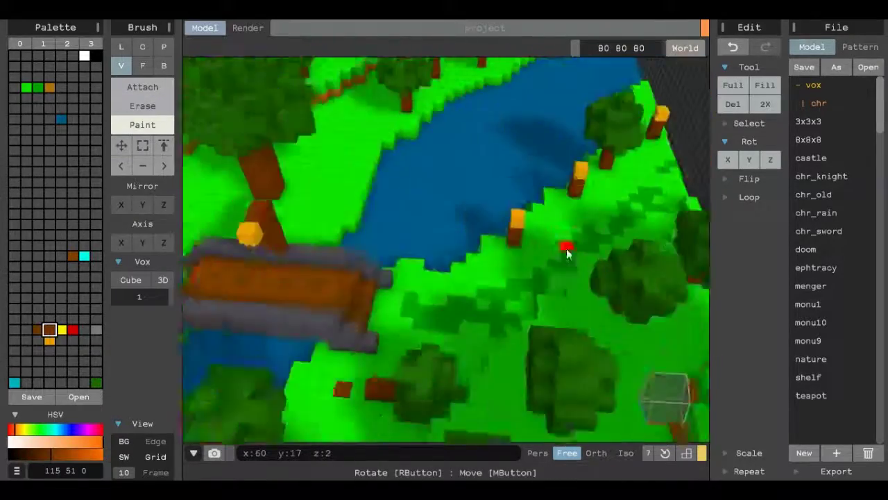
# Render the whole landscape from an angle along the river, with a stronger sky light and the shadow at maximum.
pyautogui.press('Tab')
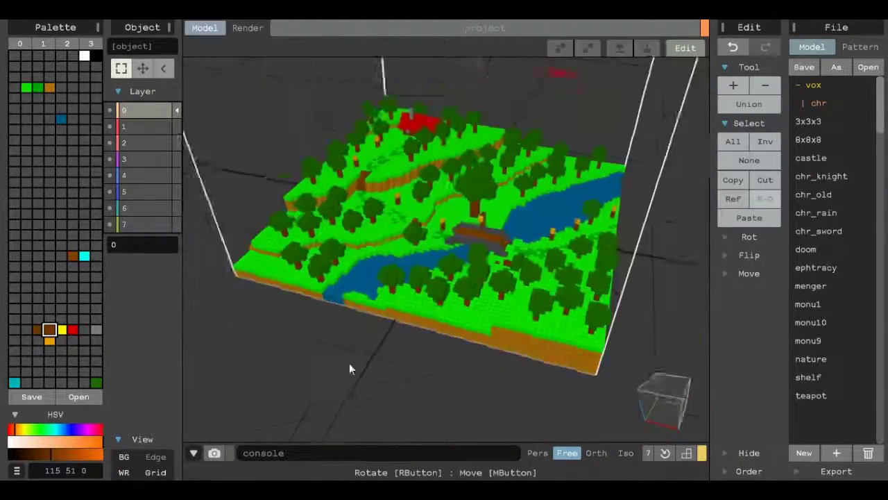
pyautogui.click(248, 28)
pyautogui.moveTo(388, 243); pyautogui.dragTo(370, 266, button='right')
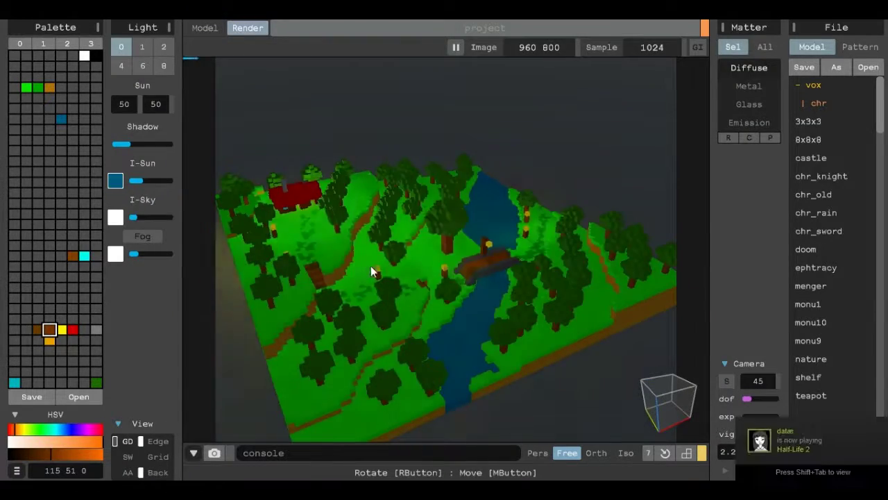
pyautogui.moveTo(145, 215); pyautogui.dragTo(153, 217)
pyautogui.click(170, 143)
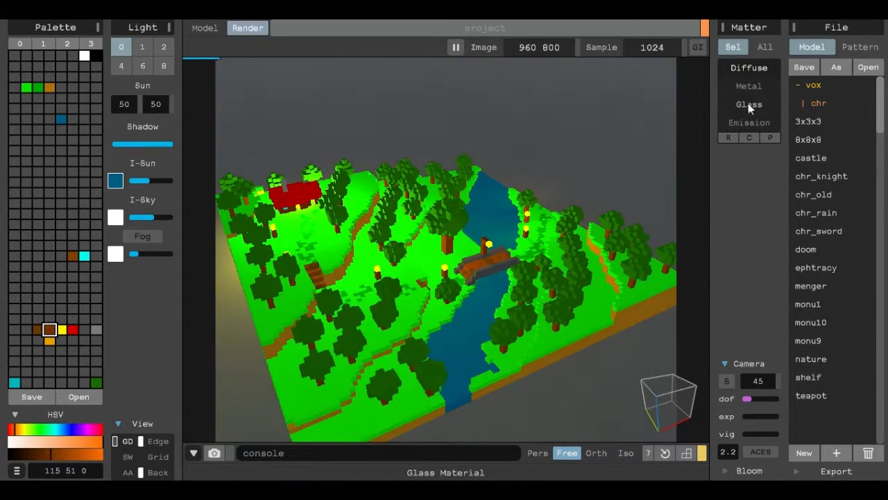
# Brighten the river's glass colour to 0 156 224 and set its Glass amount to the maximum.
pyautogui.moveTo(73, 458); pyautogui.dragTo(92, 455)
pyautogui.click(779, 173)
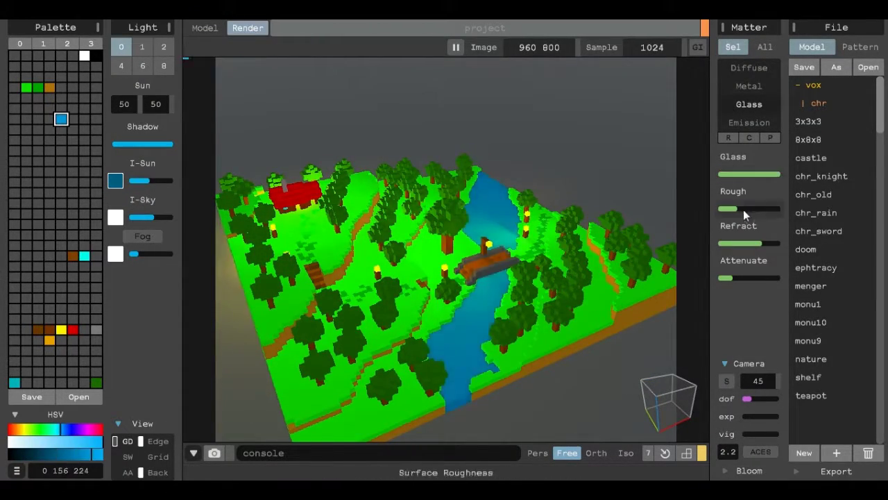